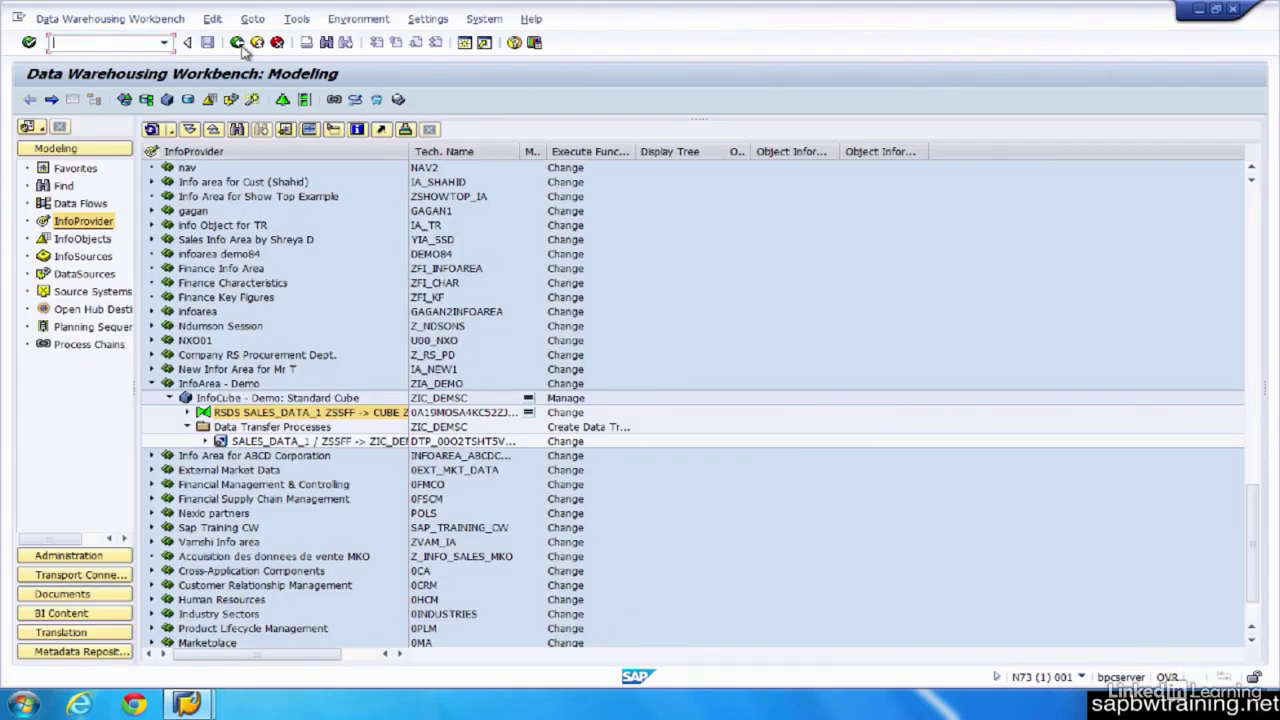
- Open DTP SALES_DATA_1 / ZSSFF -> ZIC_DEMSC from the InfoProvider tree and display its Extraction settings
double_click(273, 442)
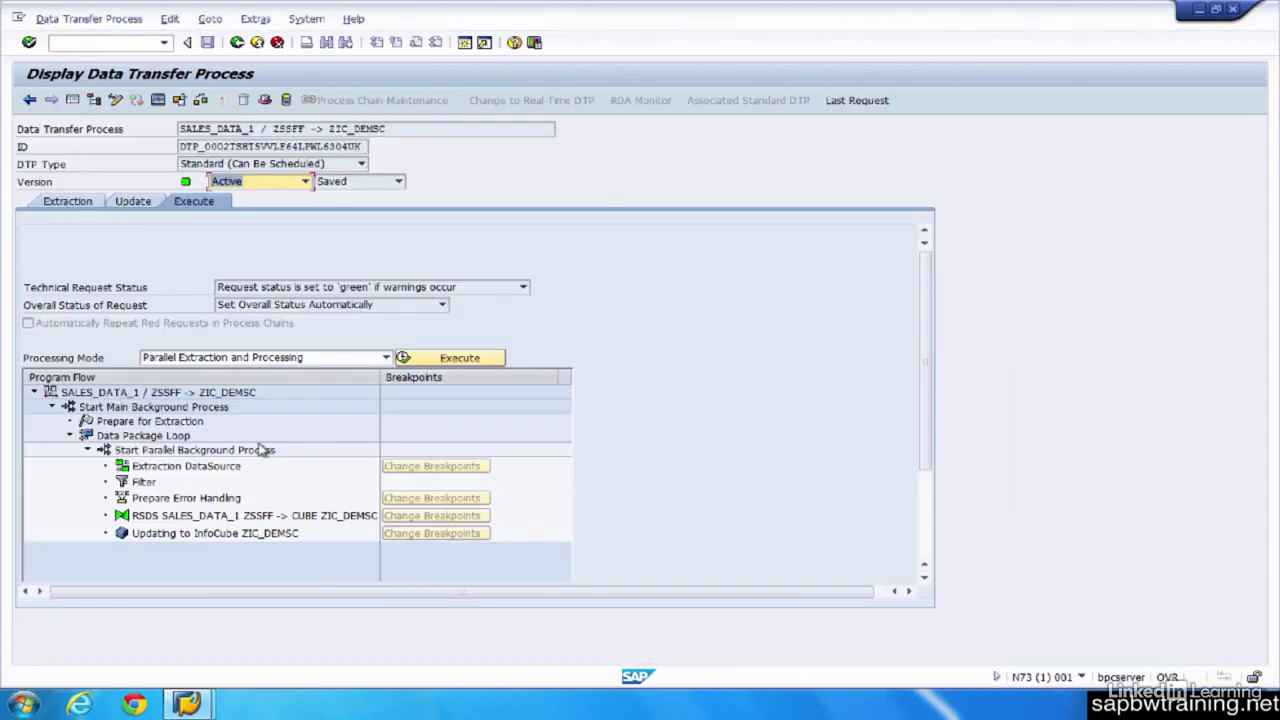
click(78, 204)
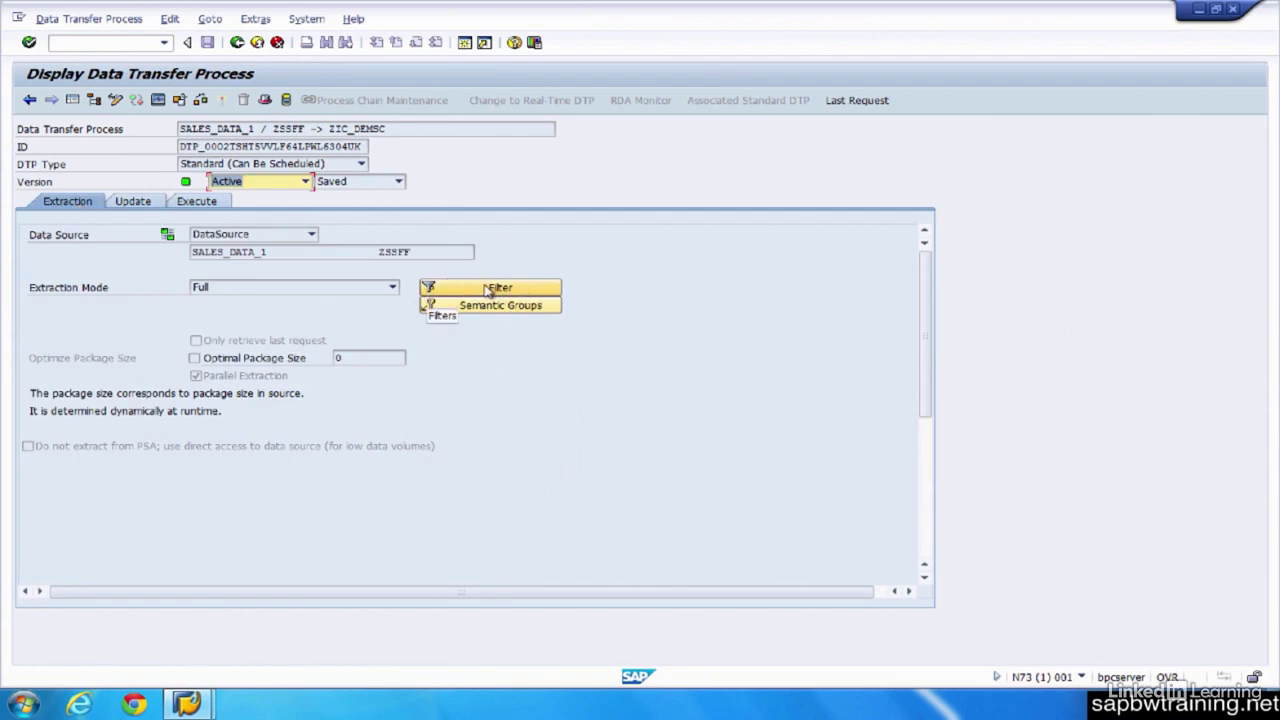
- Review the Full and Delta extraction modes, keep Full, and view the DTP's Update settings
click(393, 288)
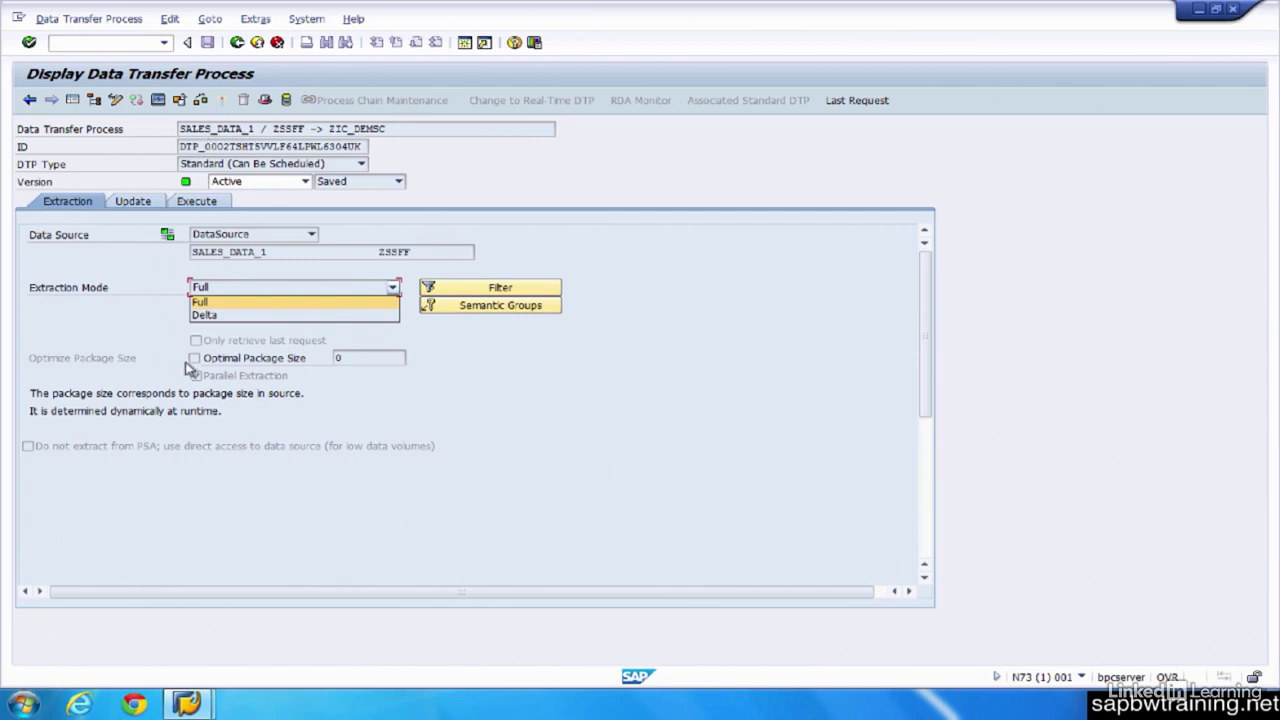
click(220, 326)
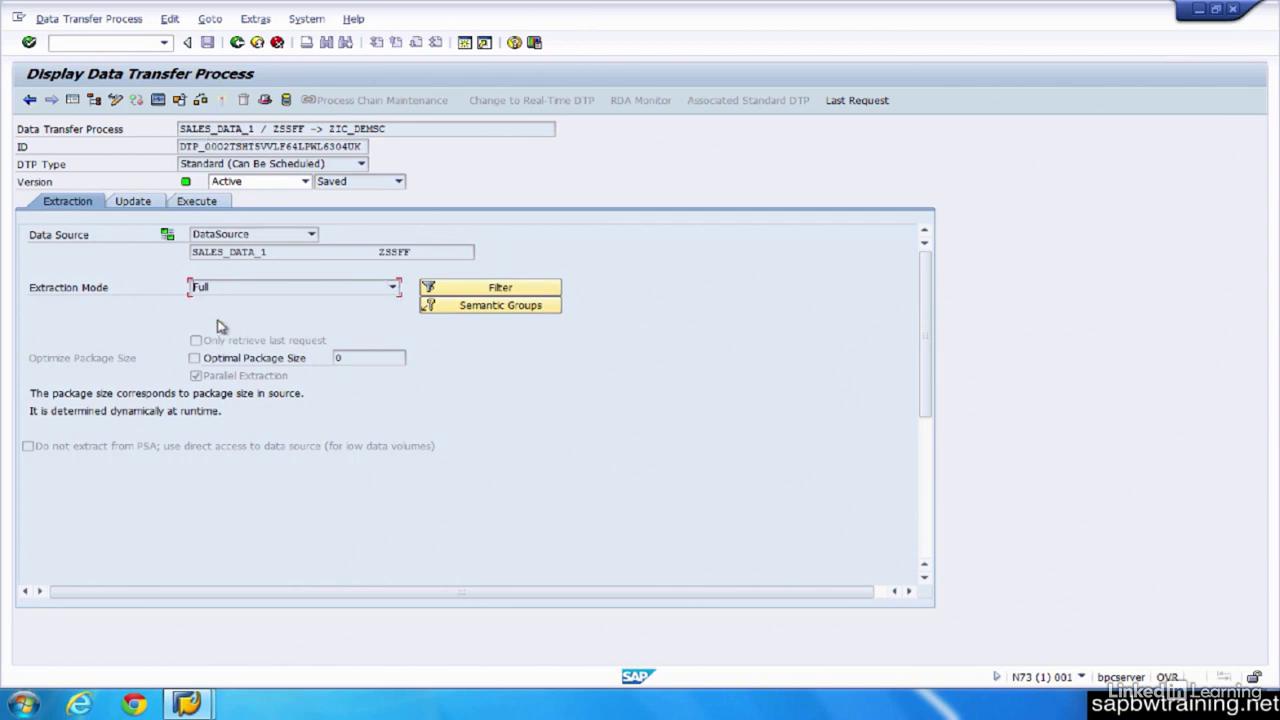
click(250, 290)
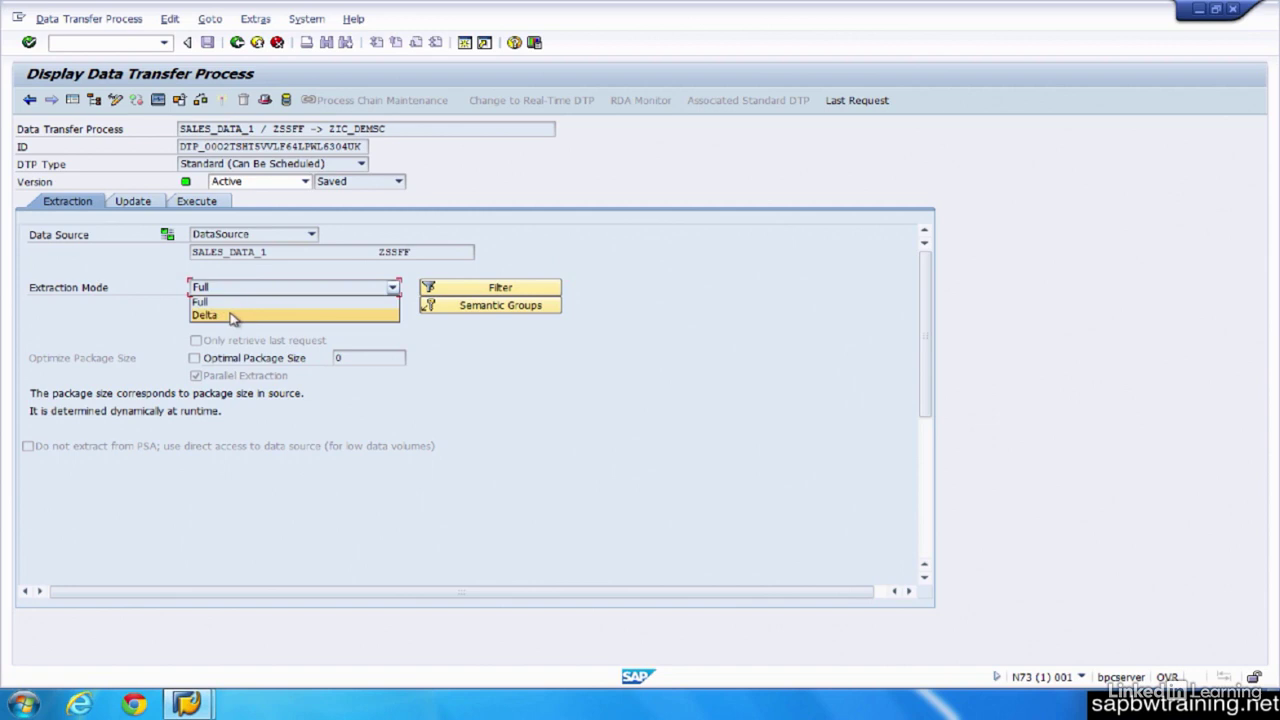
click(205, 301)
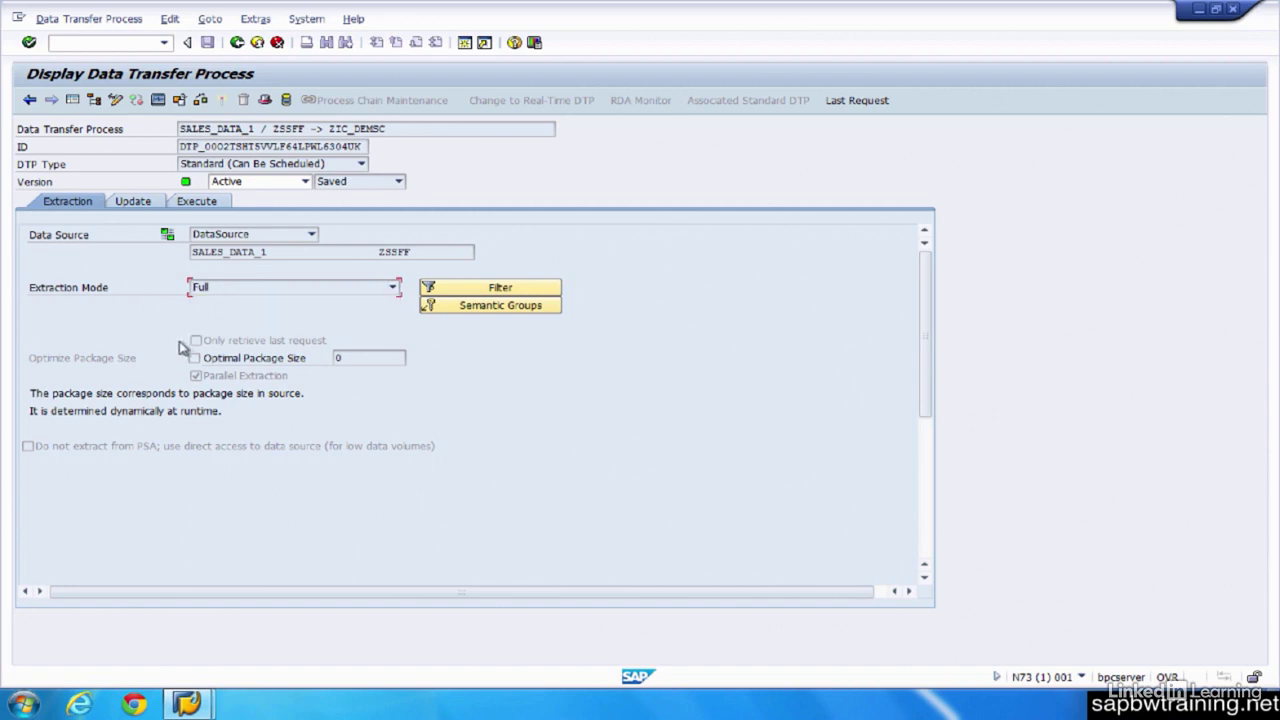
click(128, 201)
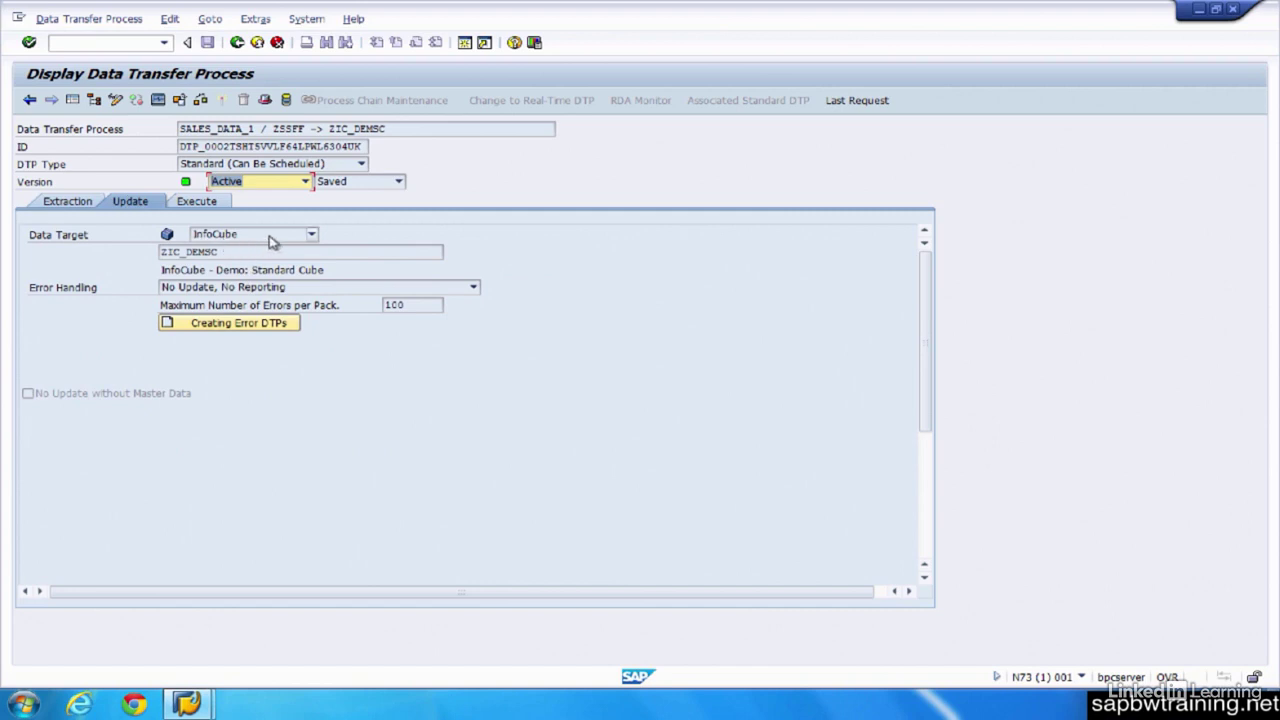
- Keep InfoCube as data target and parallel extraction and processing as the Execute processing mode
click(270, 236)
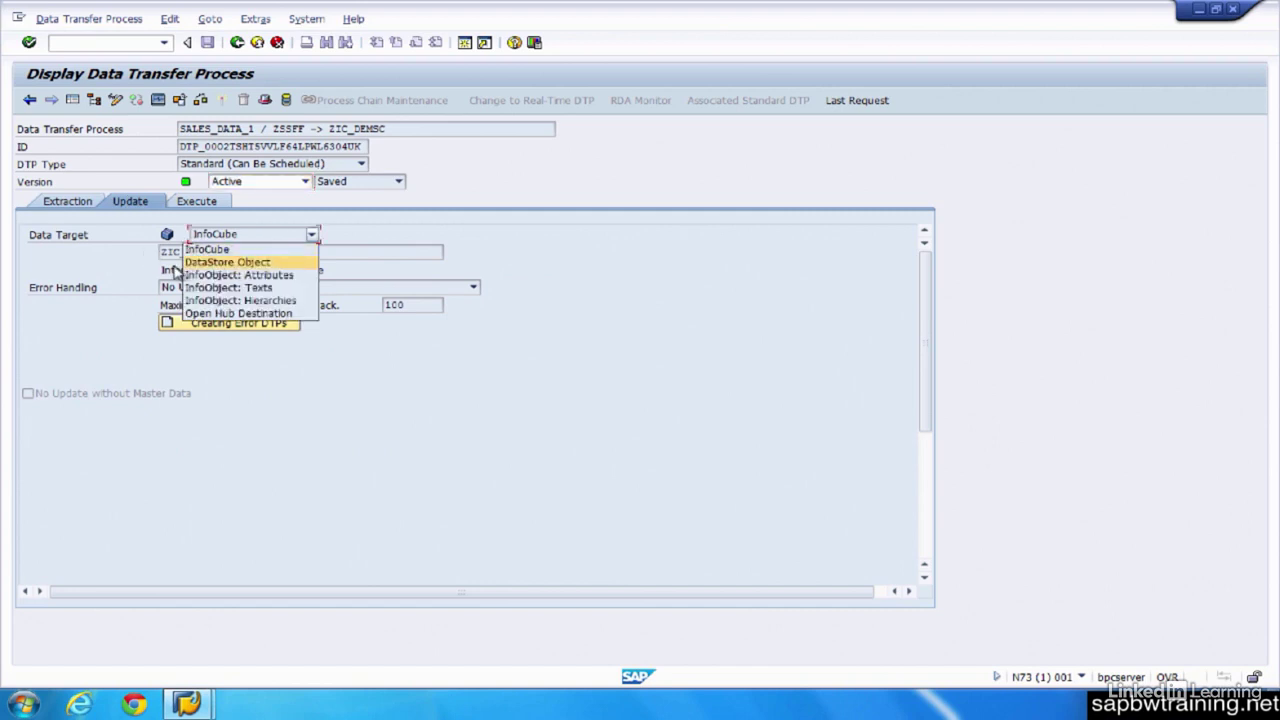
click(122, 262)
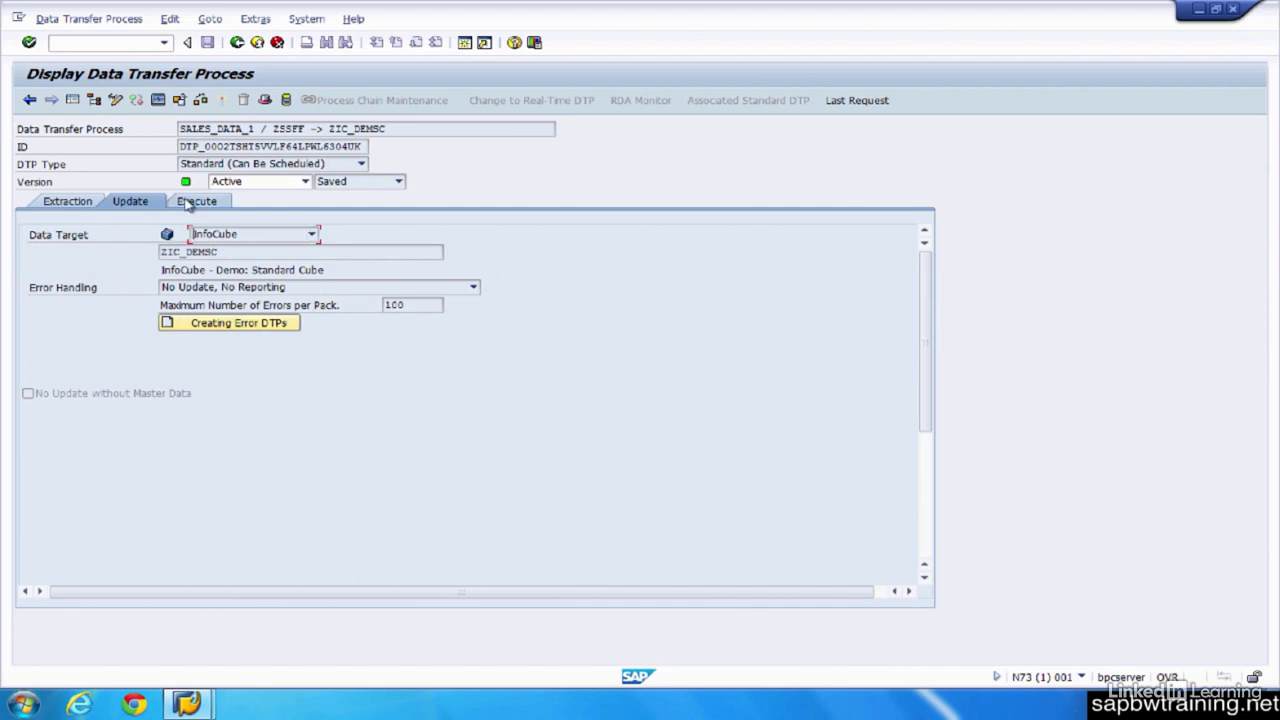
click(201, 202)
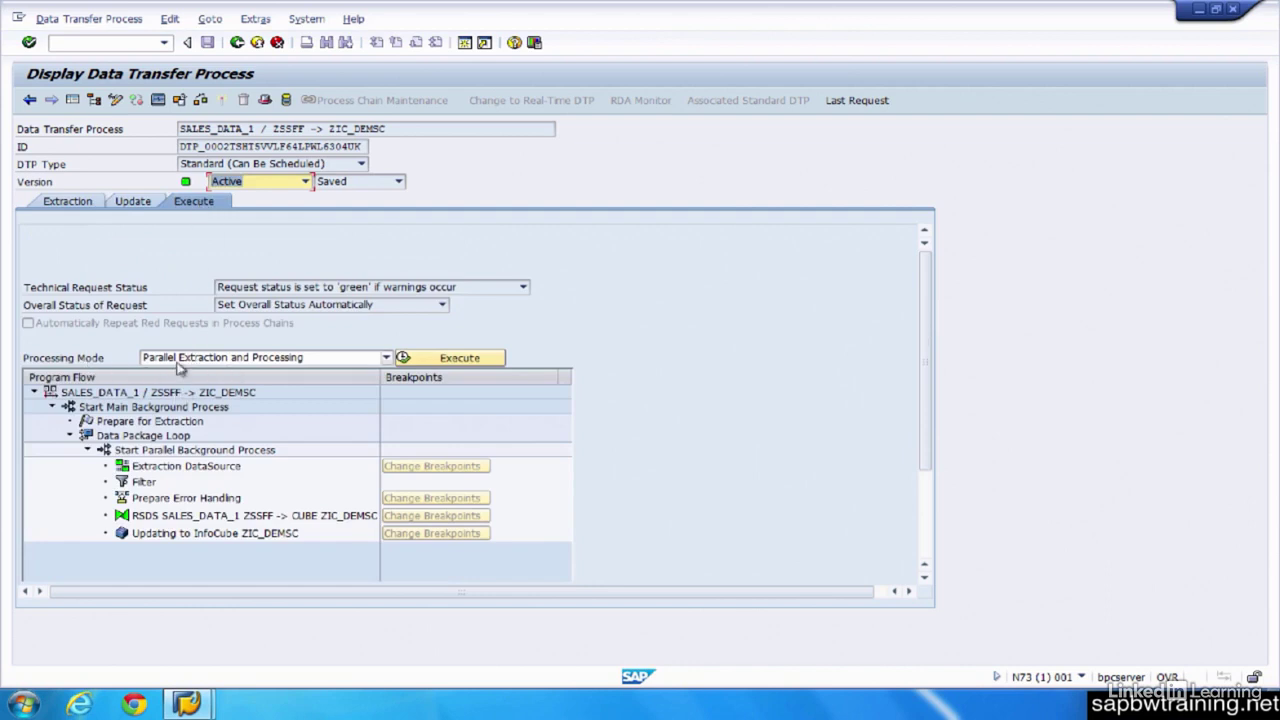
click(230, 358)
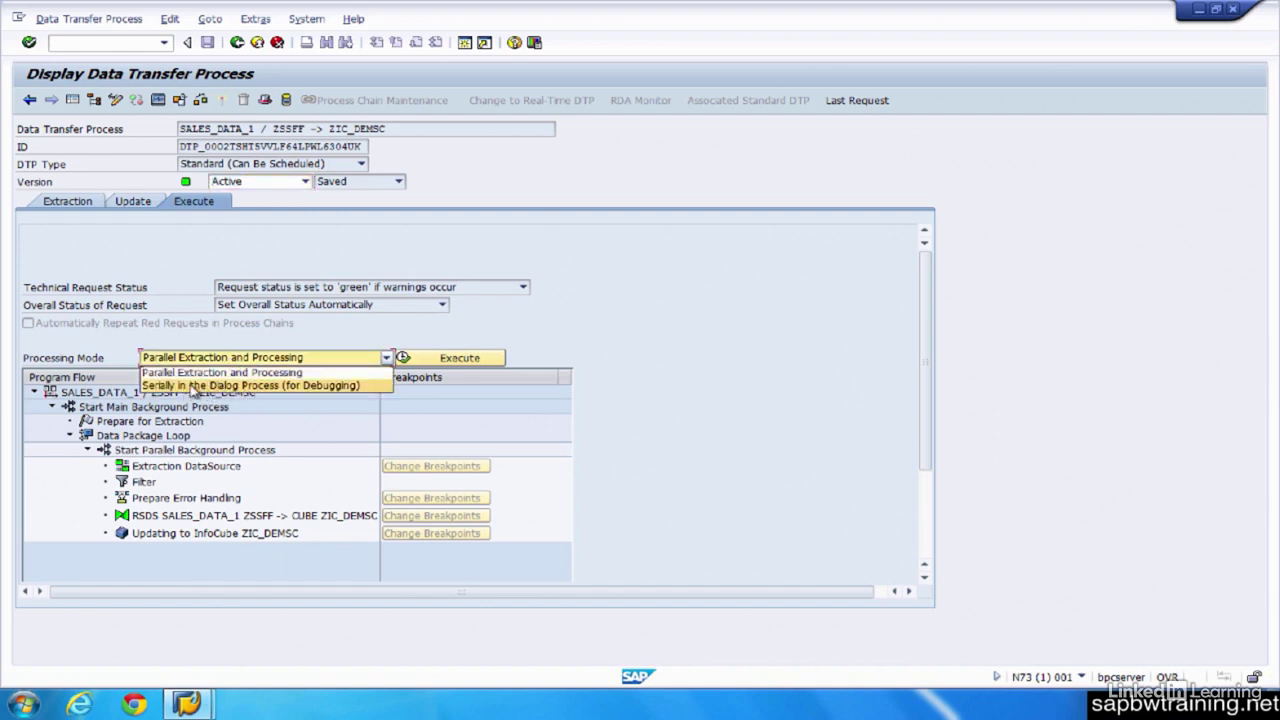
click(104, 354)
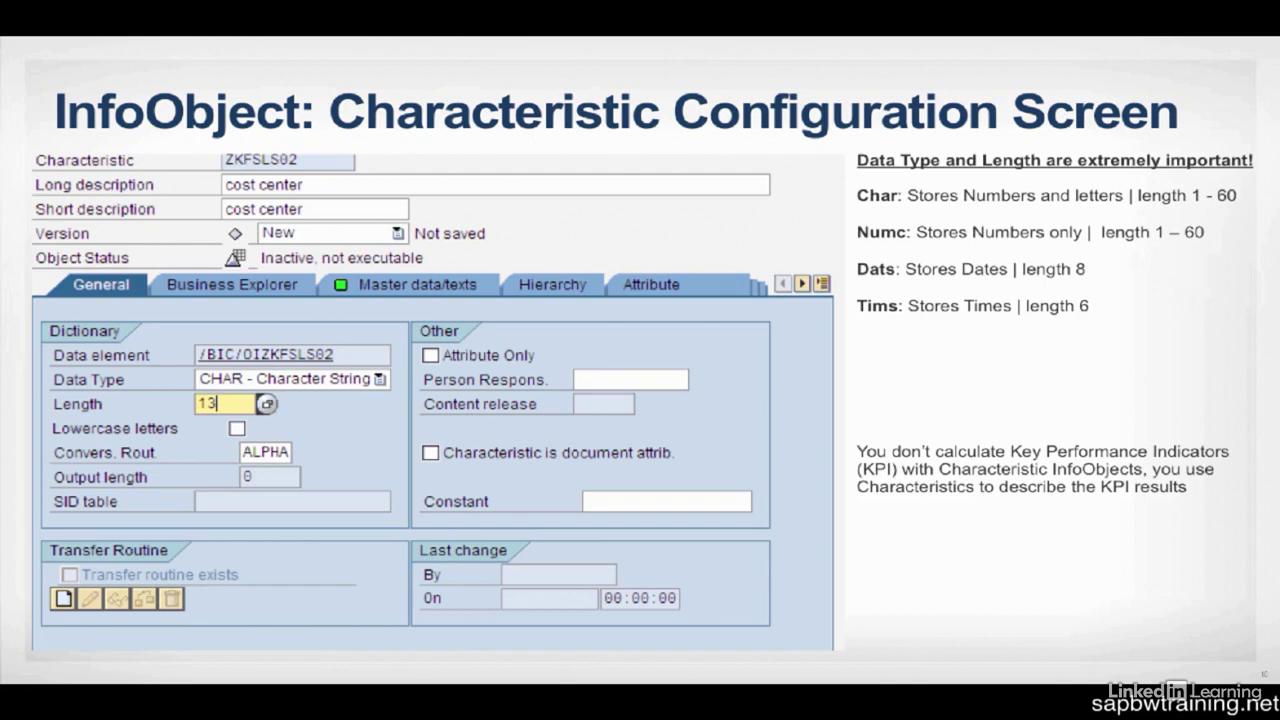
- Advance the slides to the Key Figure Configuration Screen
click(663, 221)
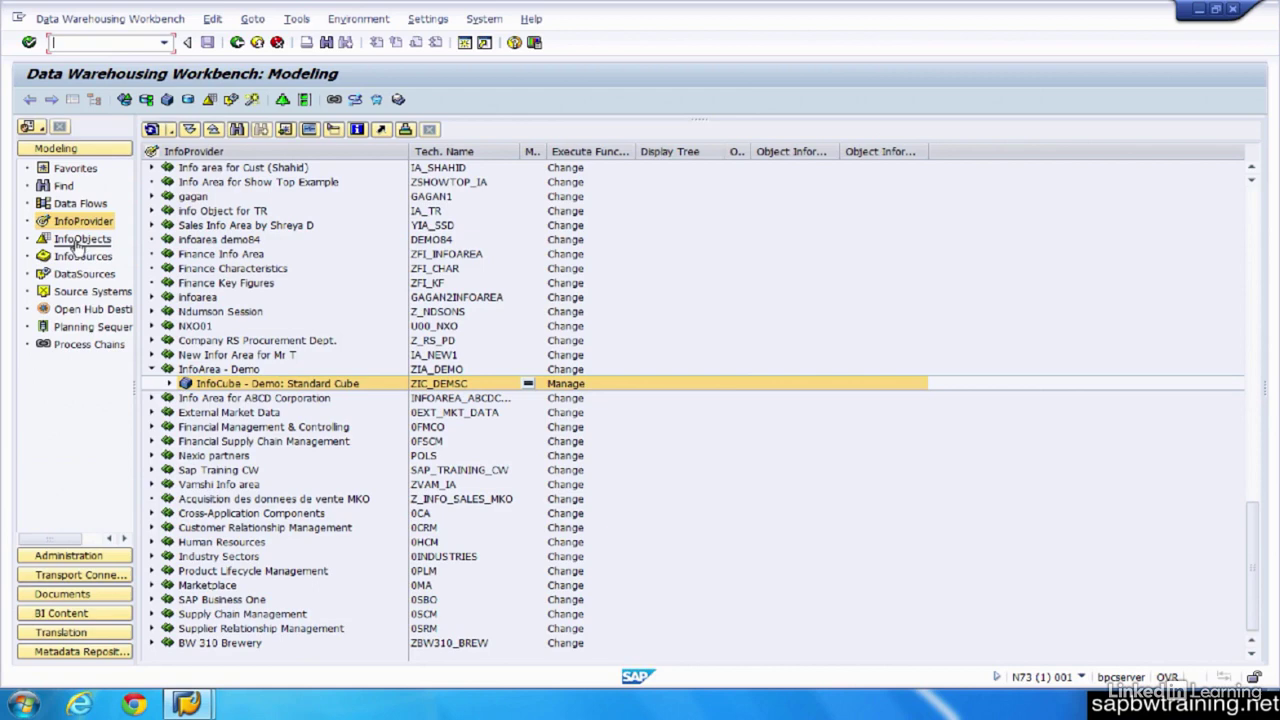
- Show InfoObjects in the Modeling tree, expand JVA Project Risk Management, and select 0ORGUNIT
click(80, 240)
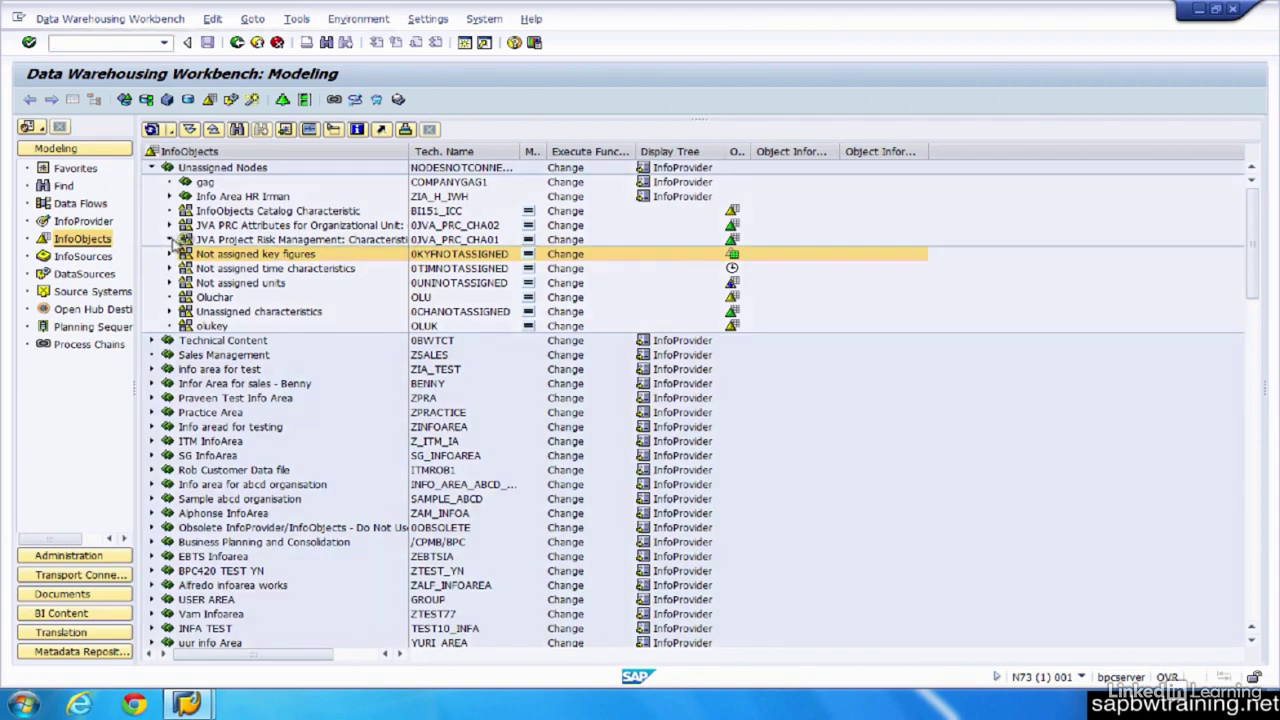
click(170, 240)
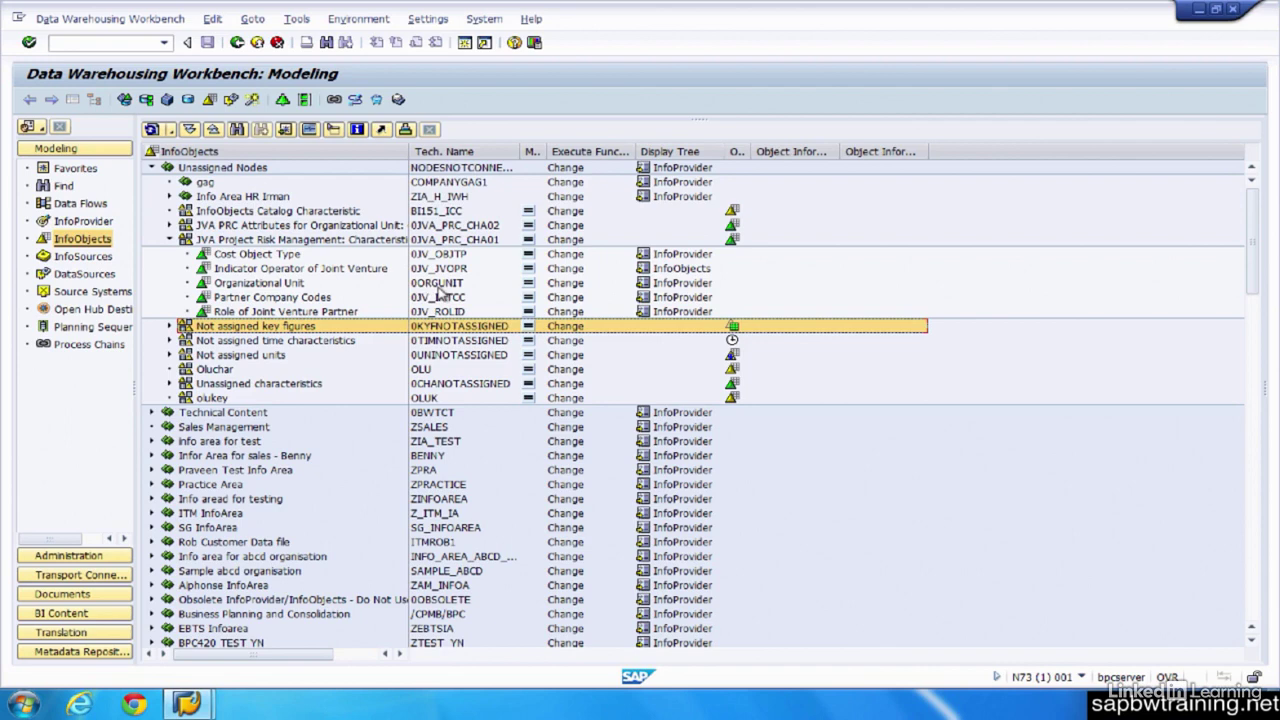
click(438, 285)
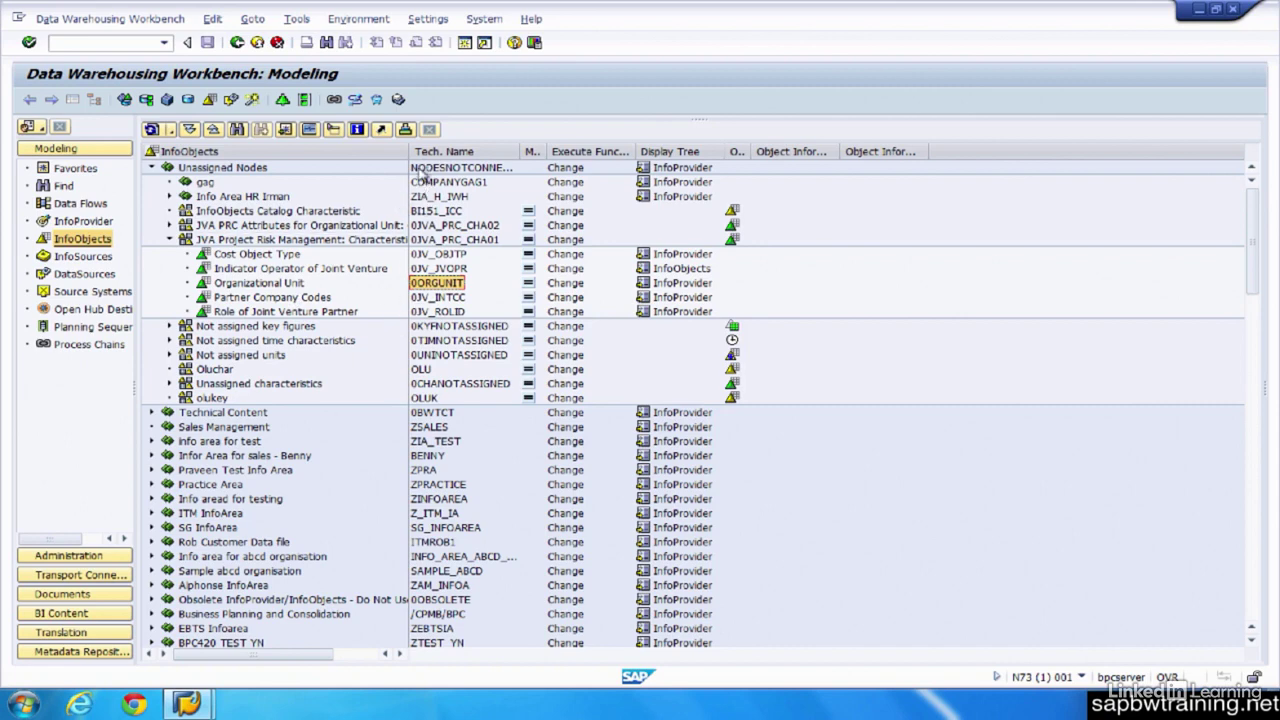
- Open 0ORGUNIT, confirm data type NUMC with length 8, and view its Business Explorer settings
double_click(266, 286)
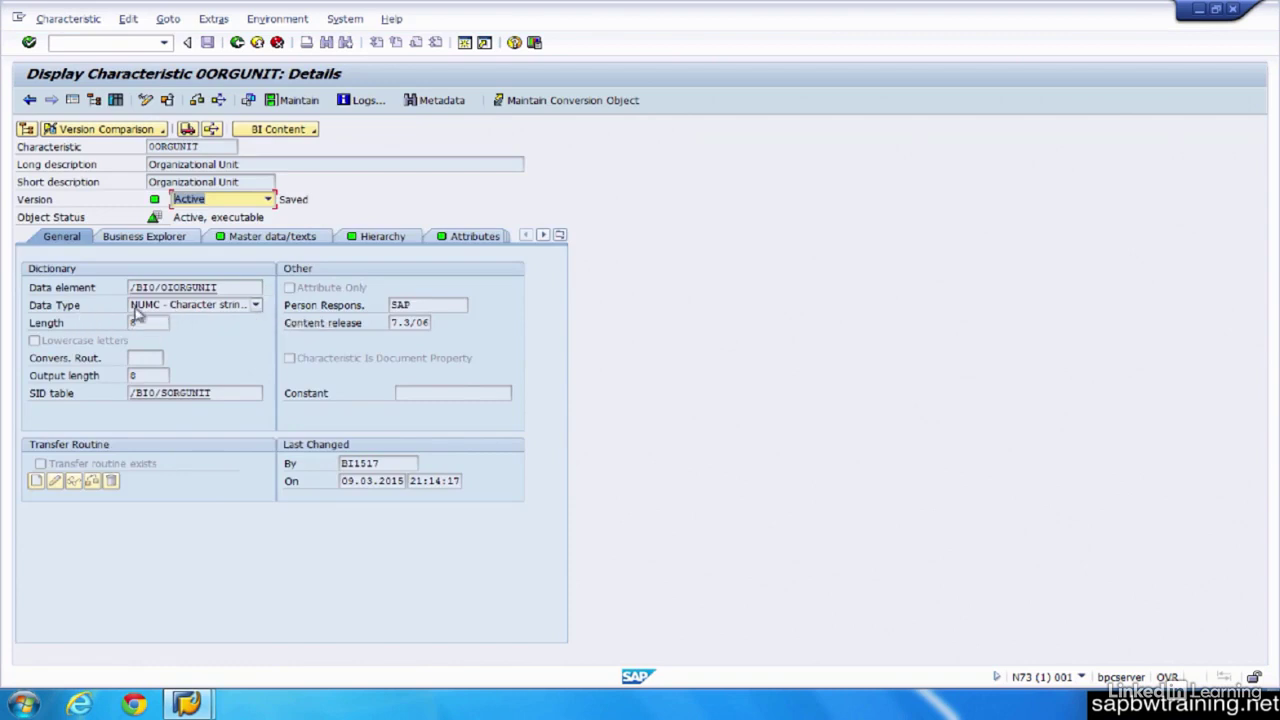
click(255, 305)
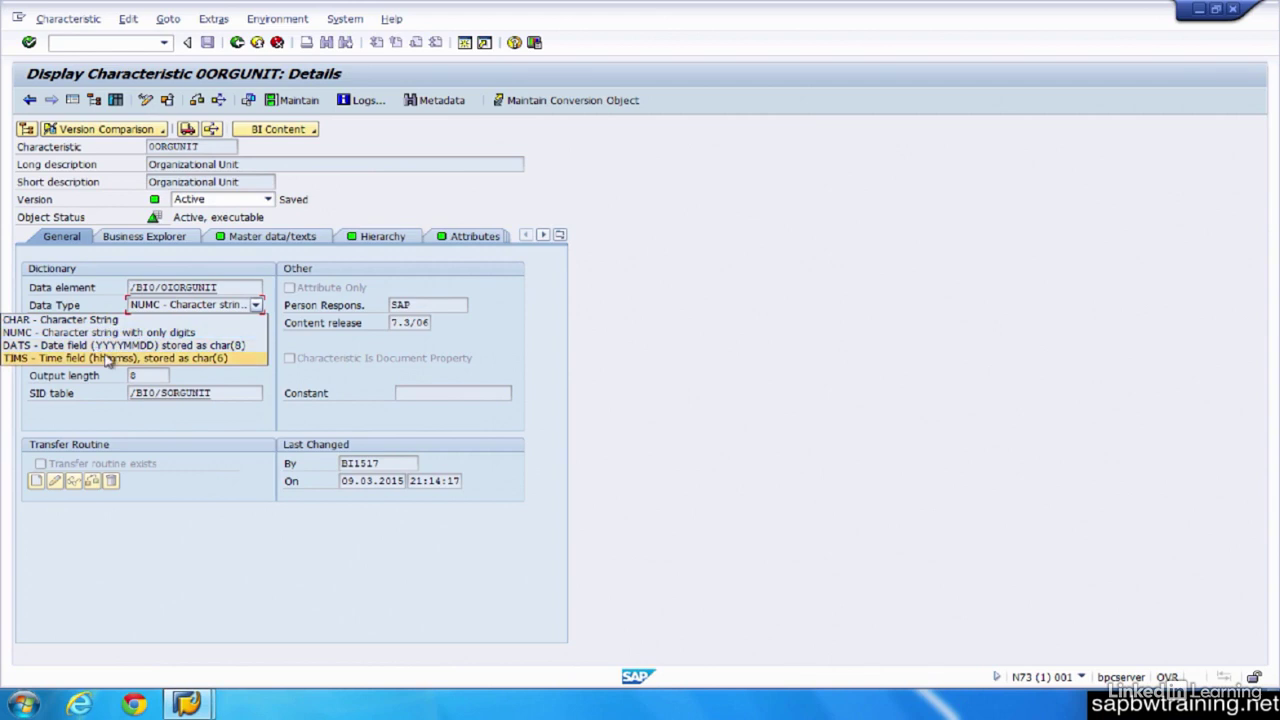
click(310, 362)
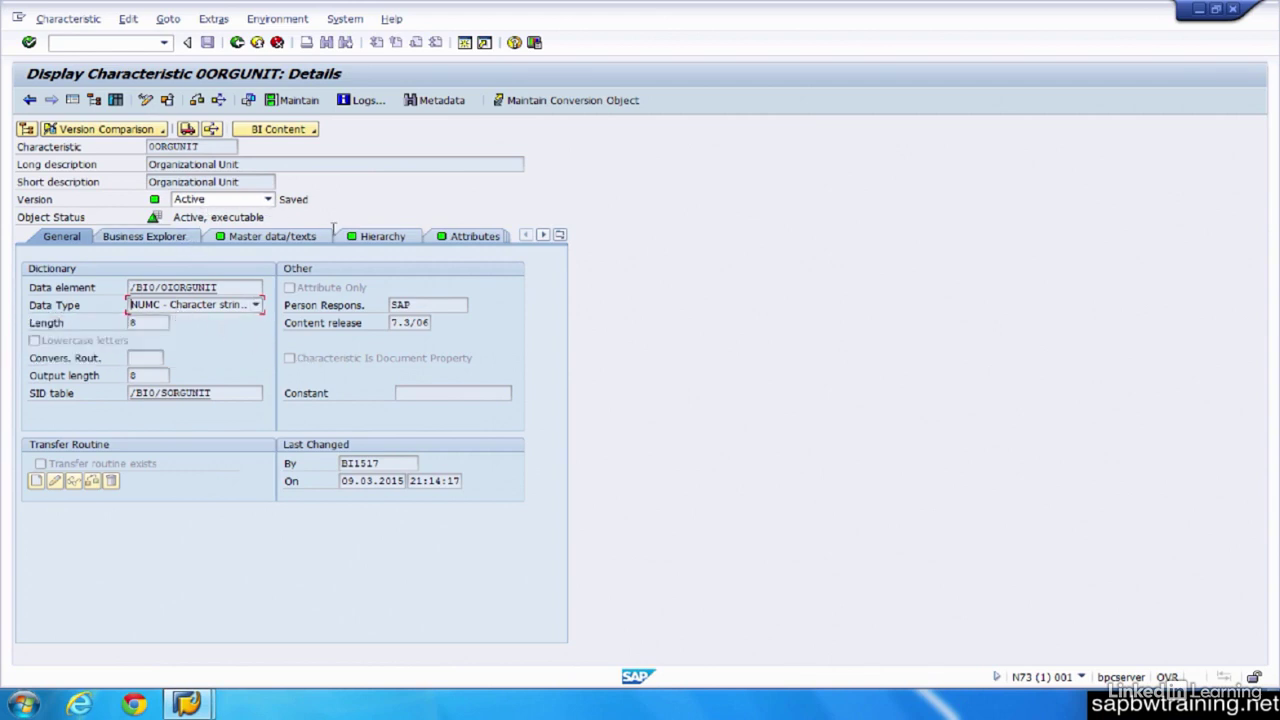
click(146, 322)
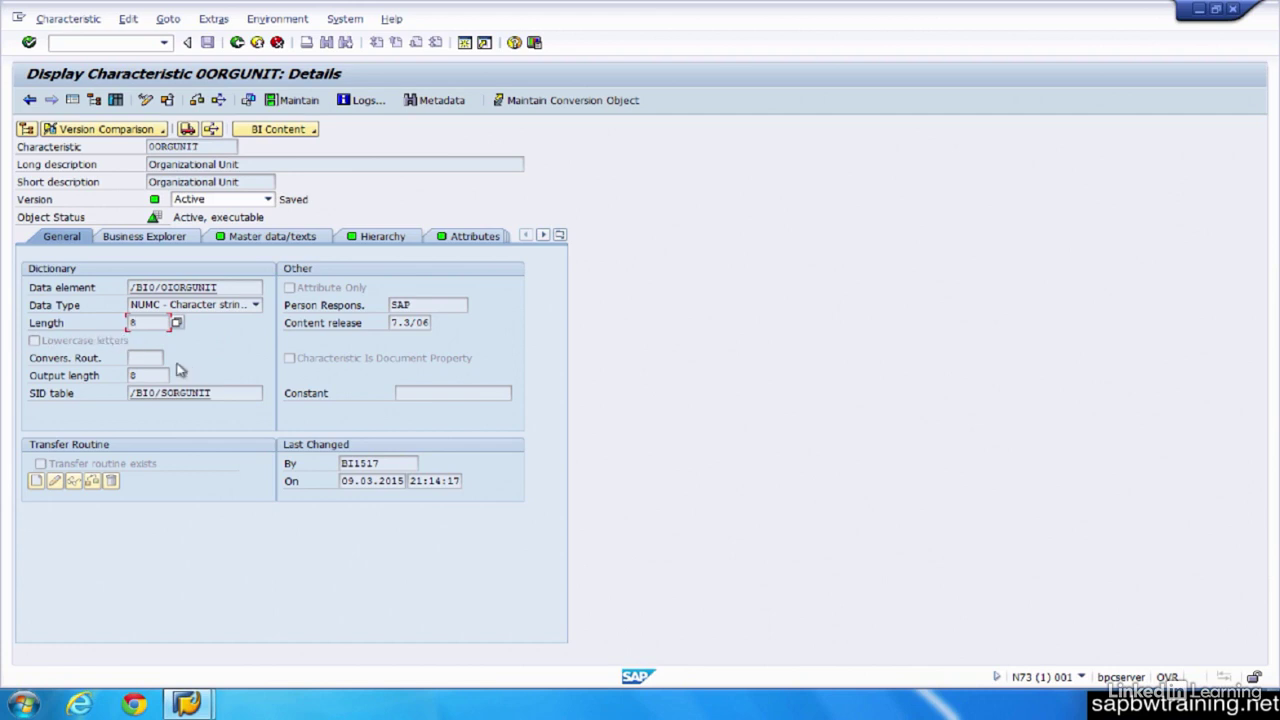
click(139, 241)
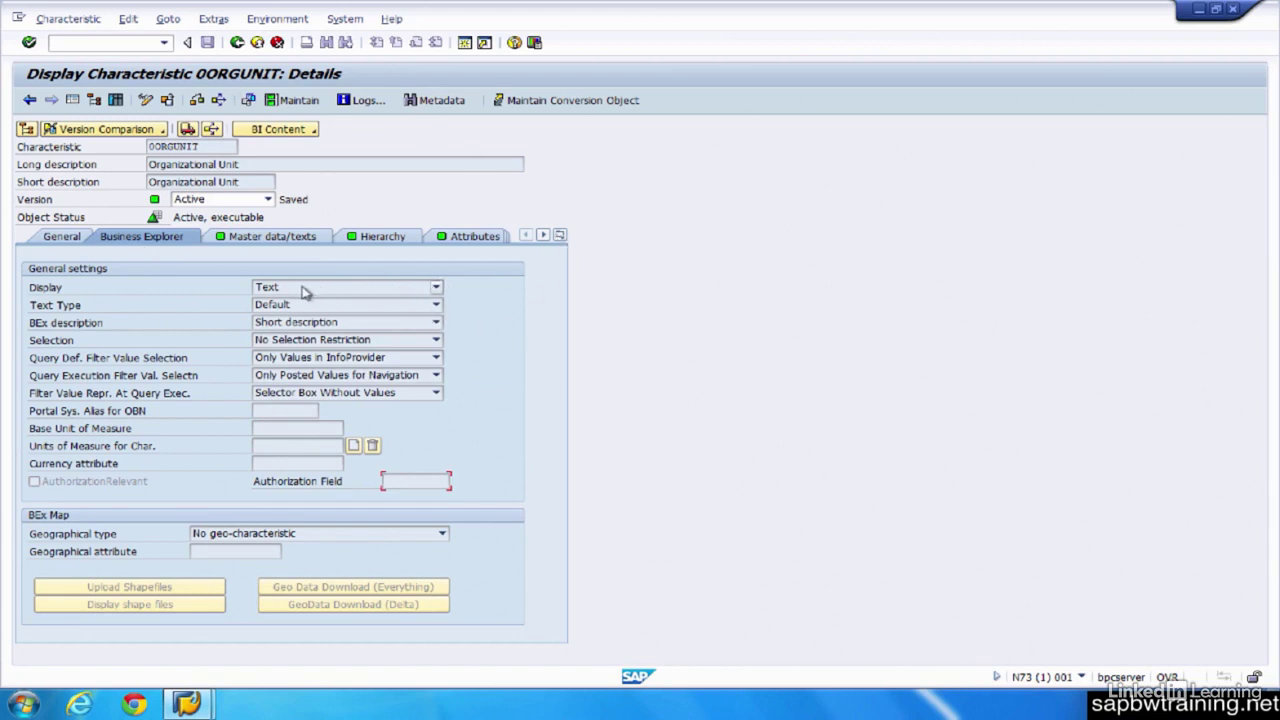
click(436, 290)
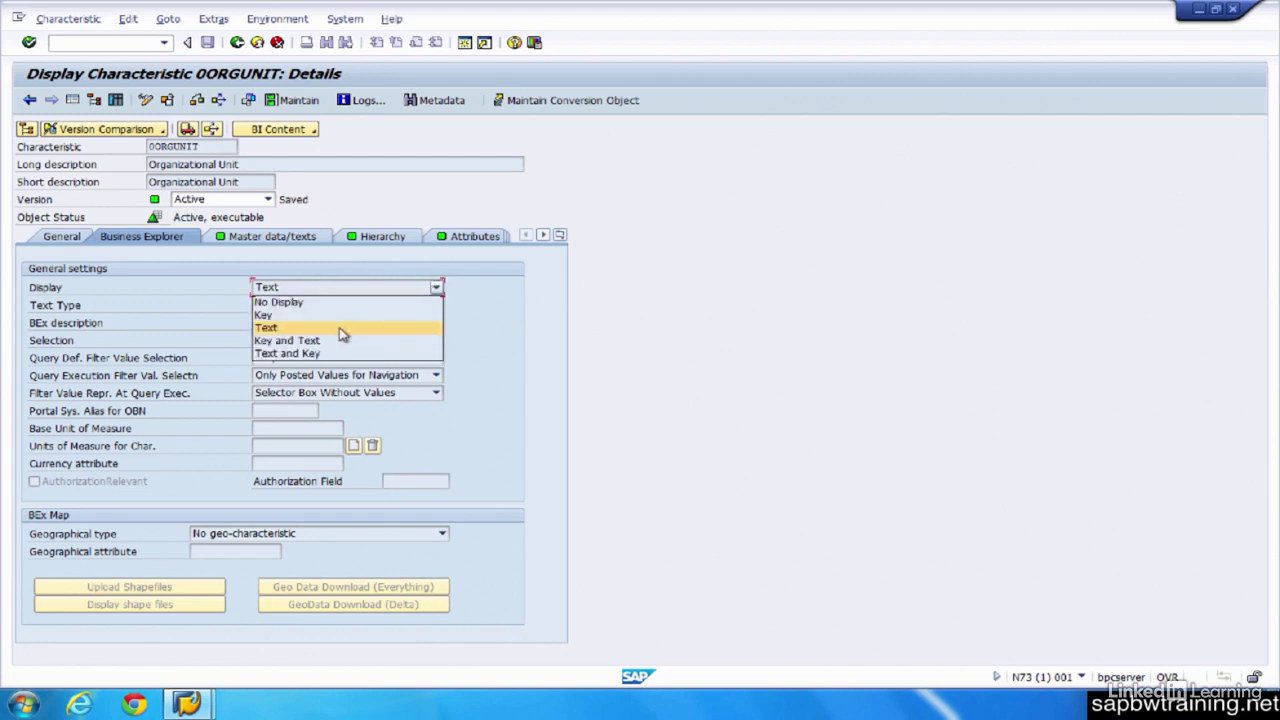
click(533, 336)
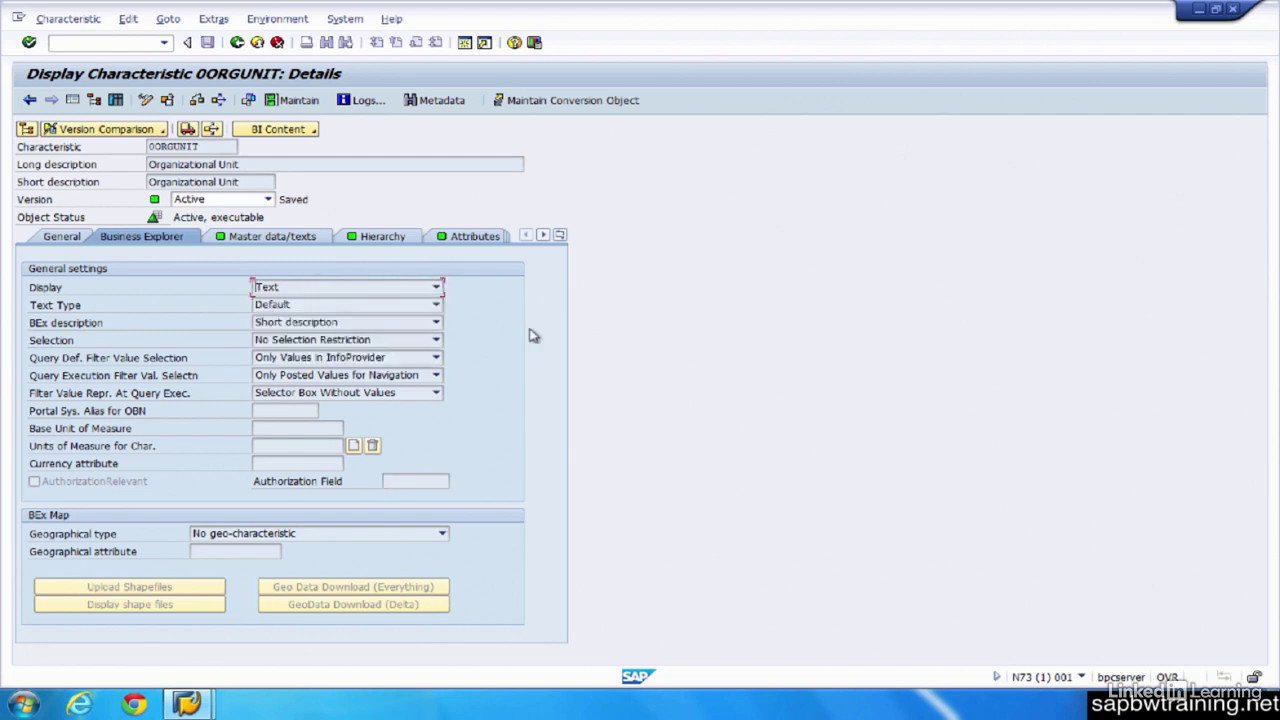
click(436, 290)
click(436, 290)
click(436, 289)
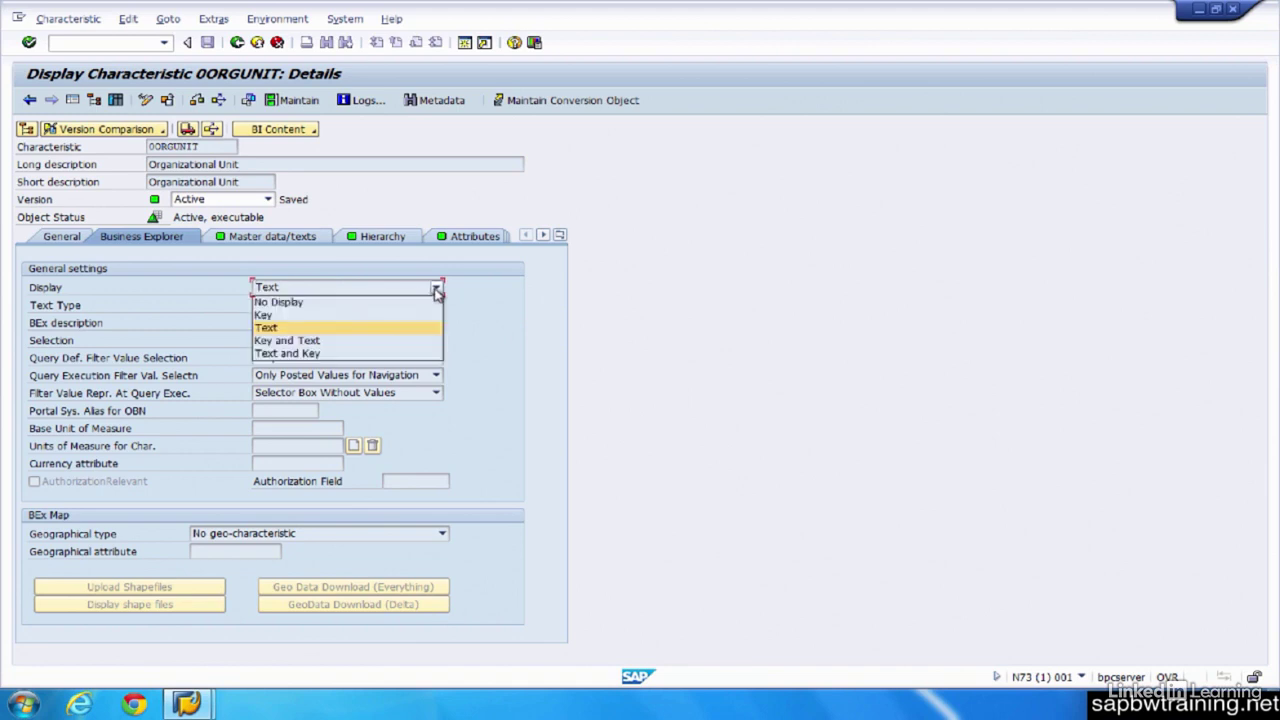
click(490, 295)
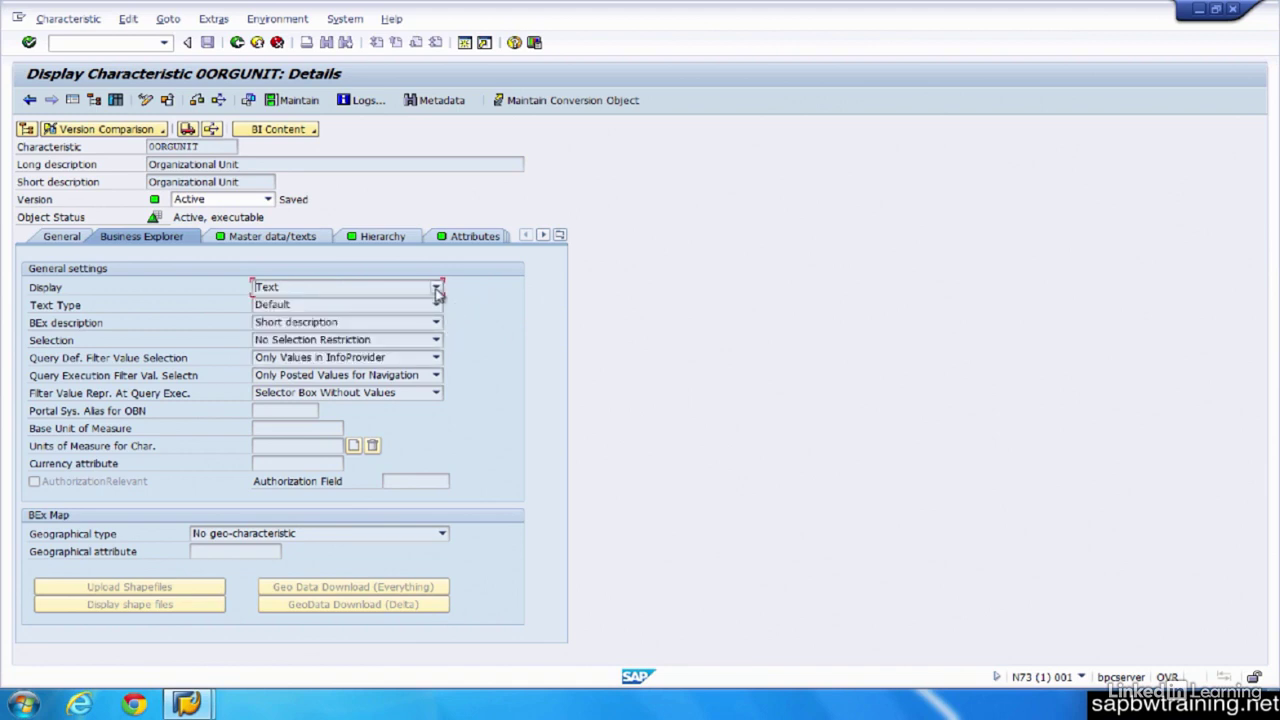
click(305, 290)
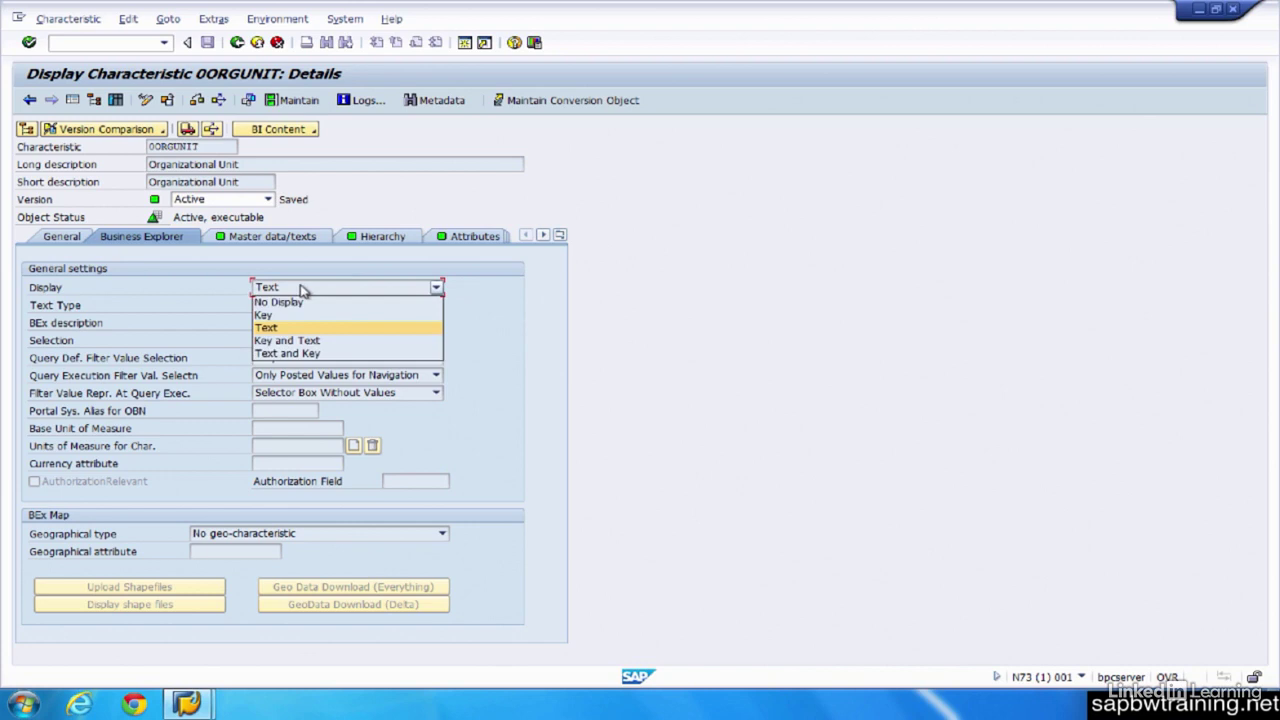
click(520, 304)
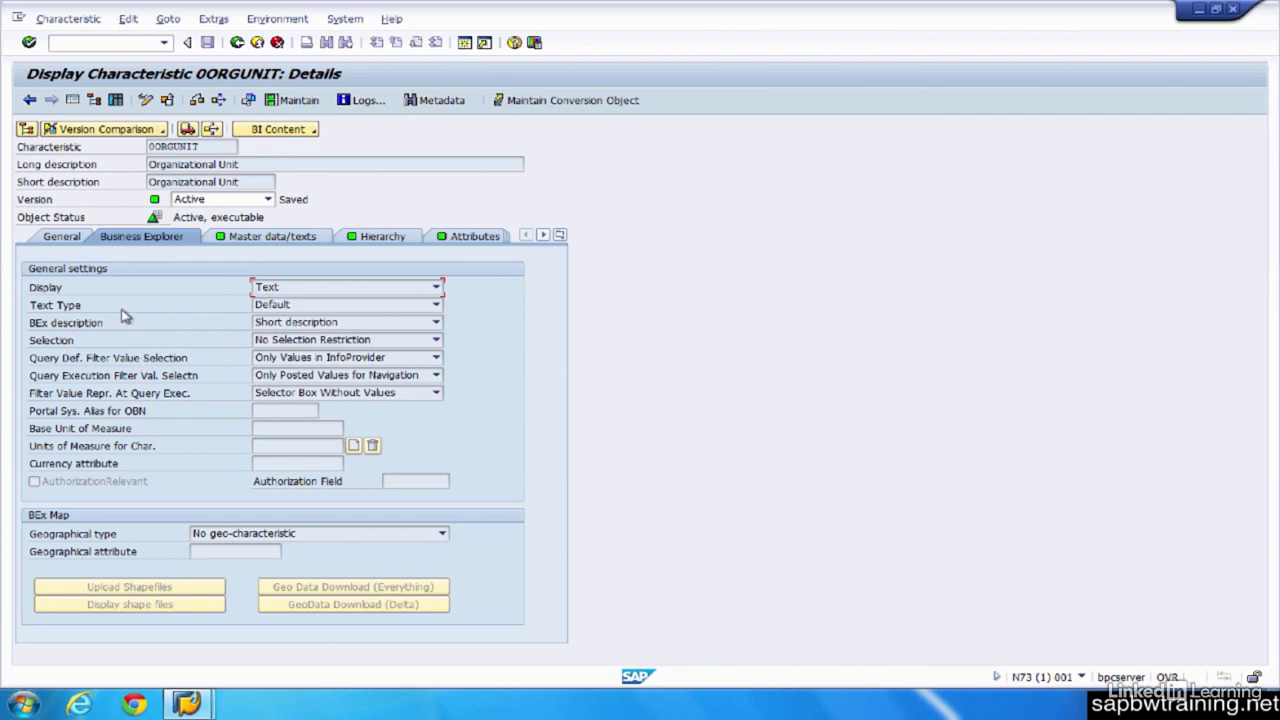
- Show 0ORGUNIT's Master data/texts tab with view /BI0/MORGUNIT and text table /BI0/TORGUNIT
click(284, 234)
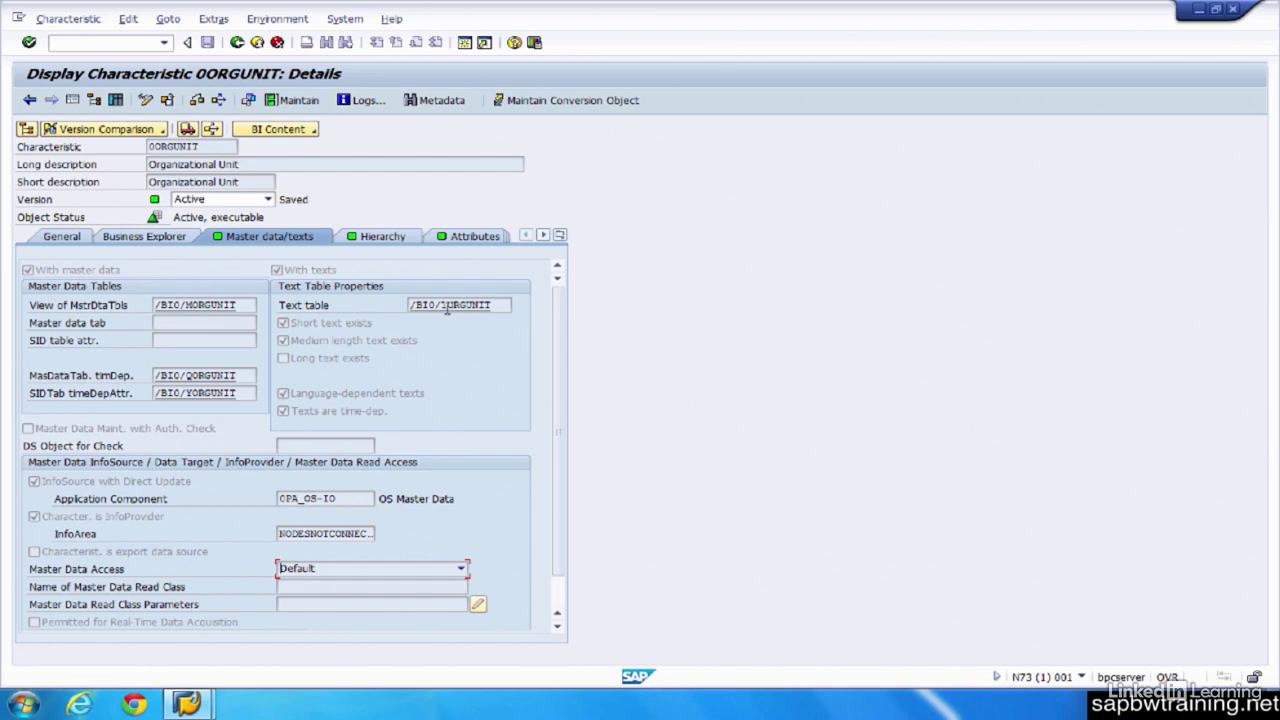
- Open view /BI0/MORGUNIT in the ABAP Dictionary from the View of MstrDtaTbls field
double_click(198, 304)
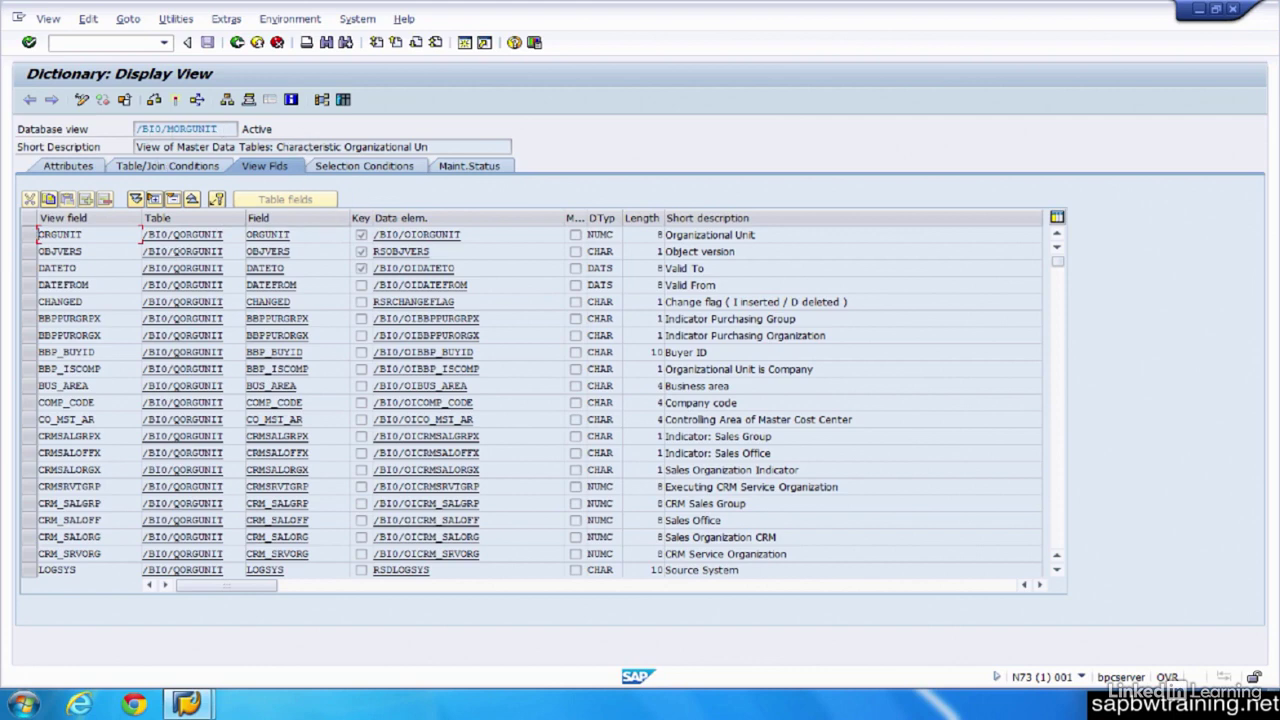
- Execute the /BI0/MORGUNIT contents listing, scroll across its single entry, and return to the selection screen
click(345, 103)
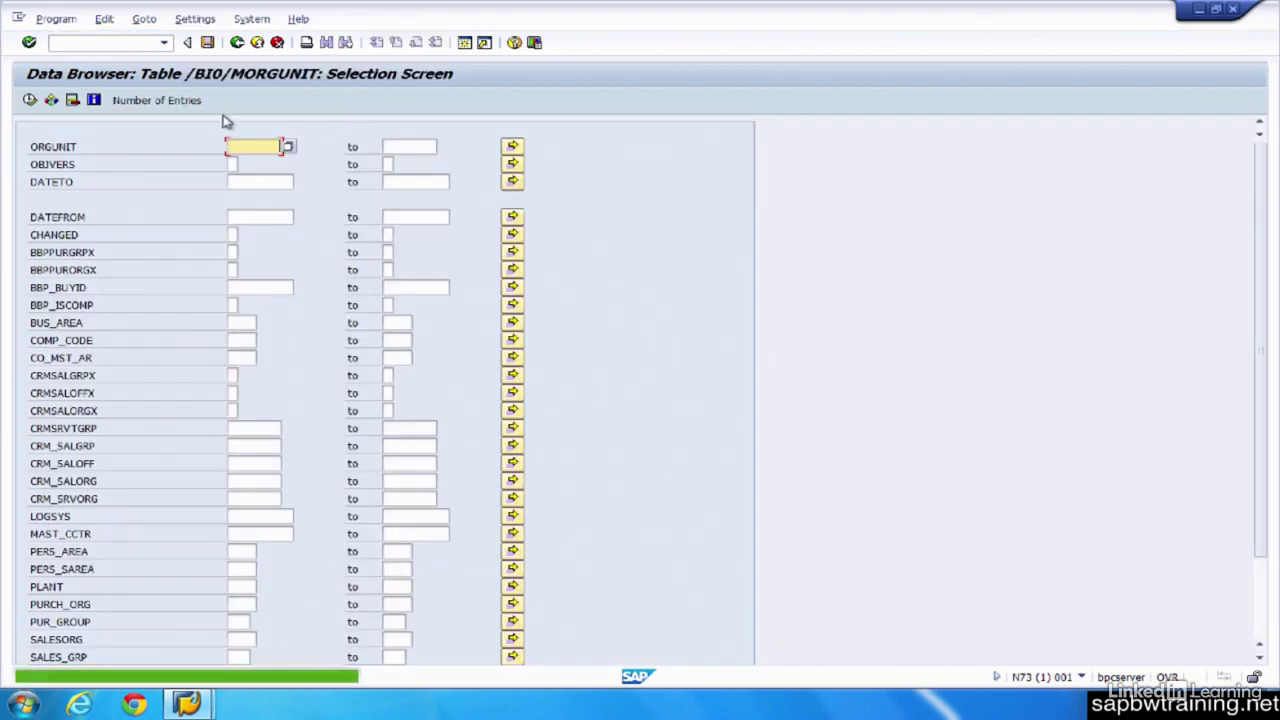
click(30, 101)
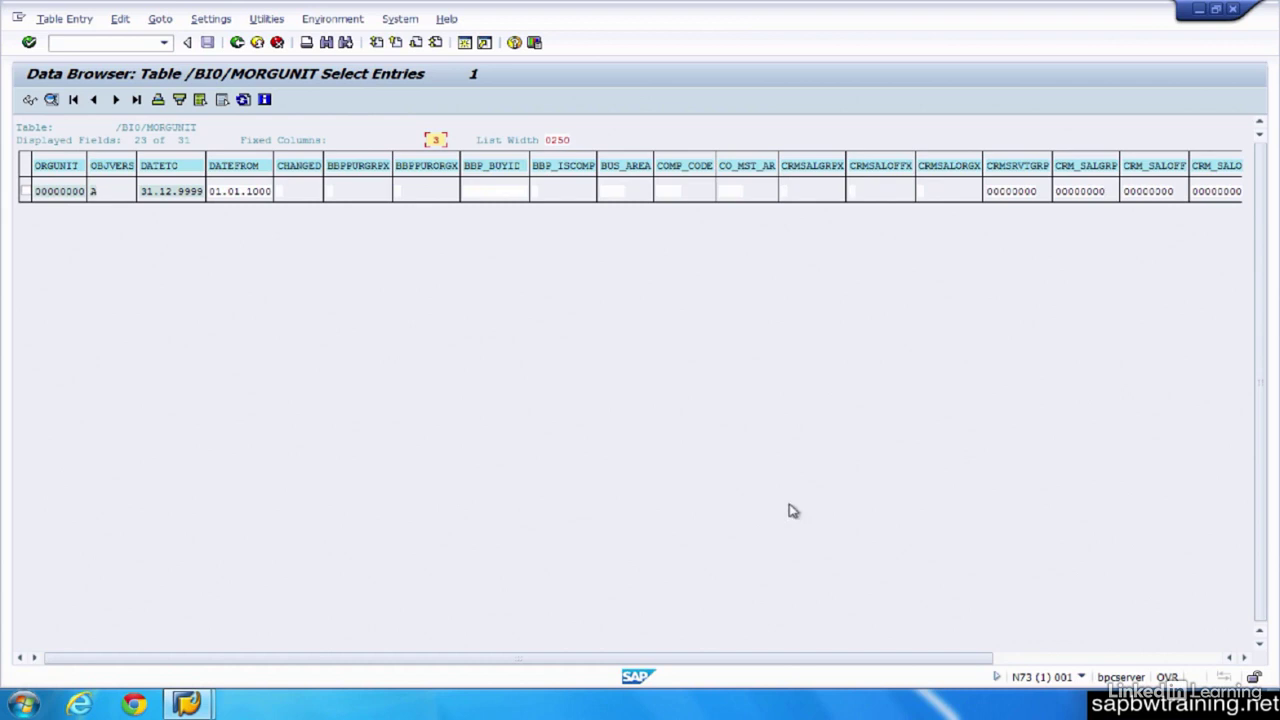
drag(752, 662, 1022, 658)
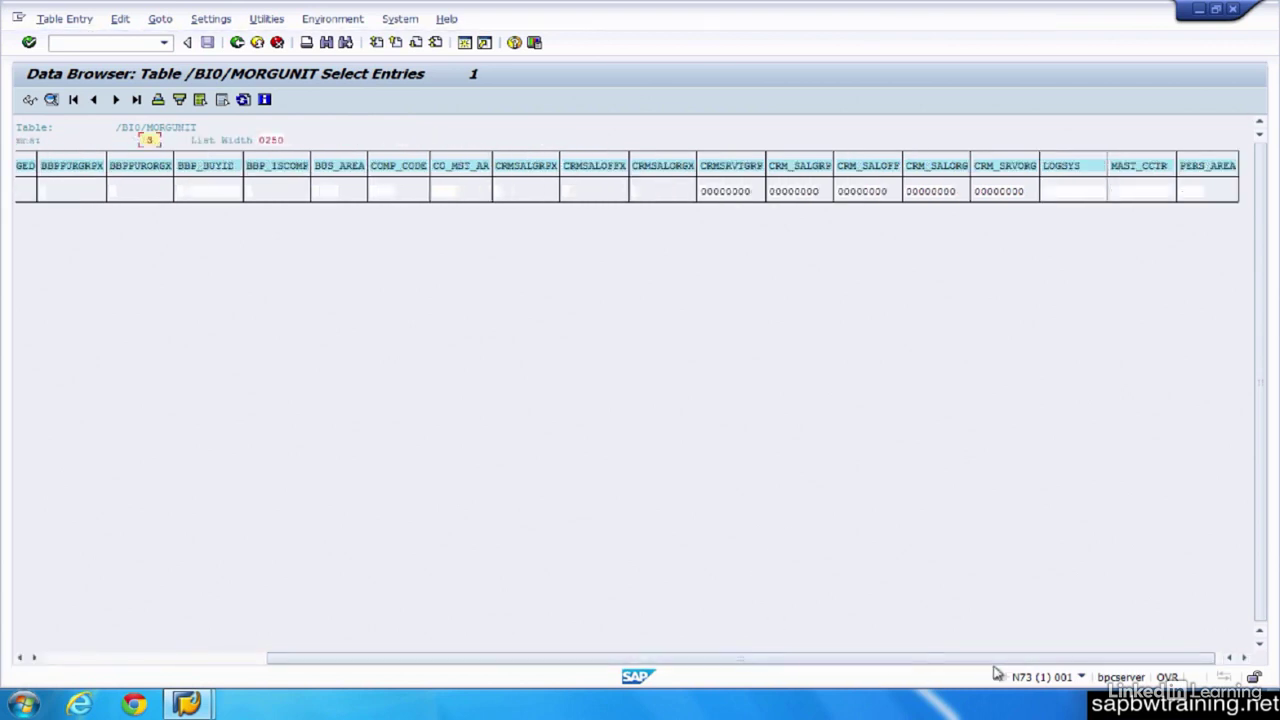
click(238, 43)
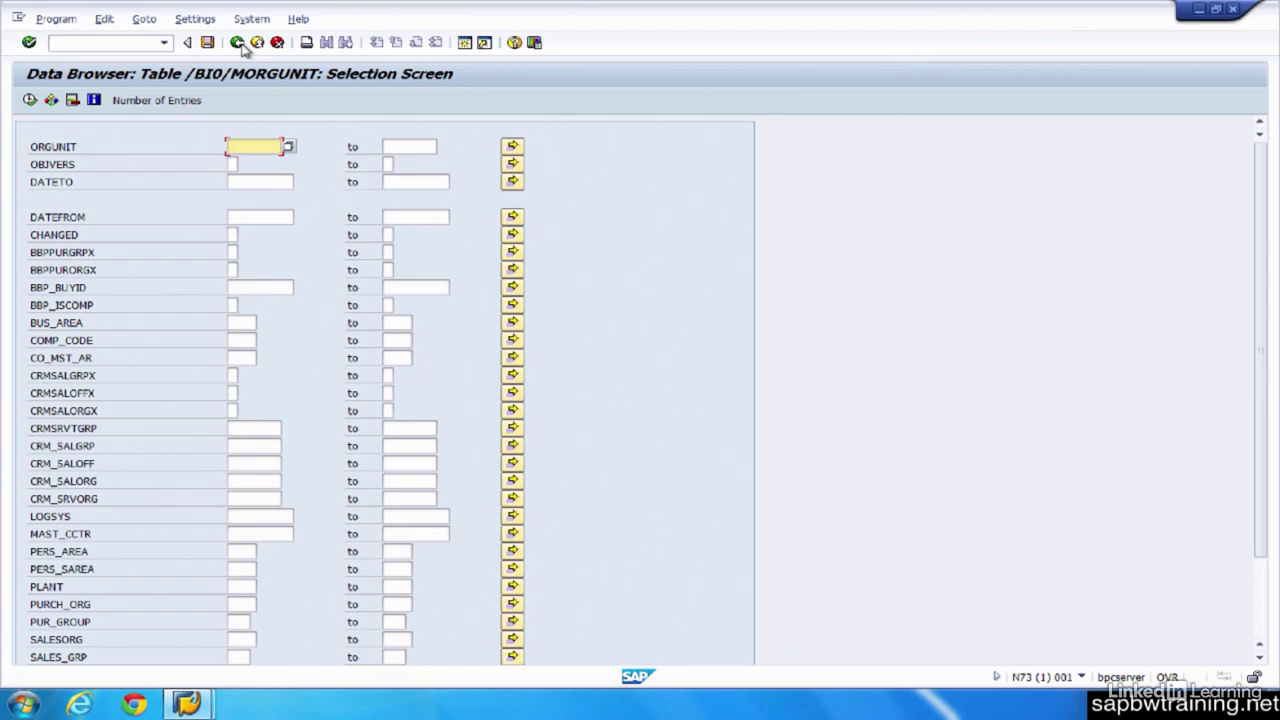
- Go back to 0ORGUNIT and view its Hierarchy, Attributes and Compounding tabs in turn
click(238, 43)
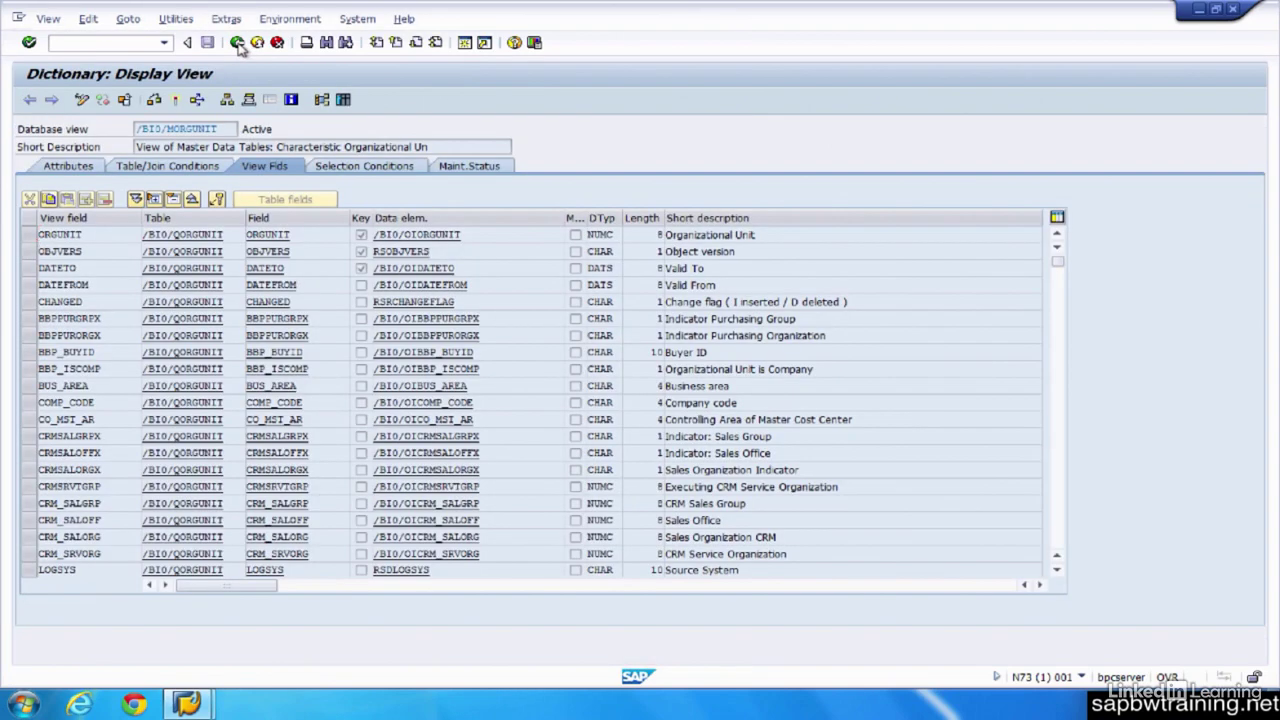
click(238, 43)
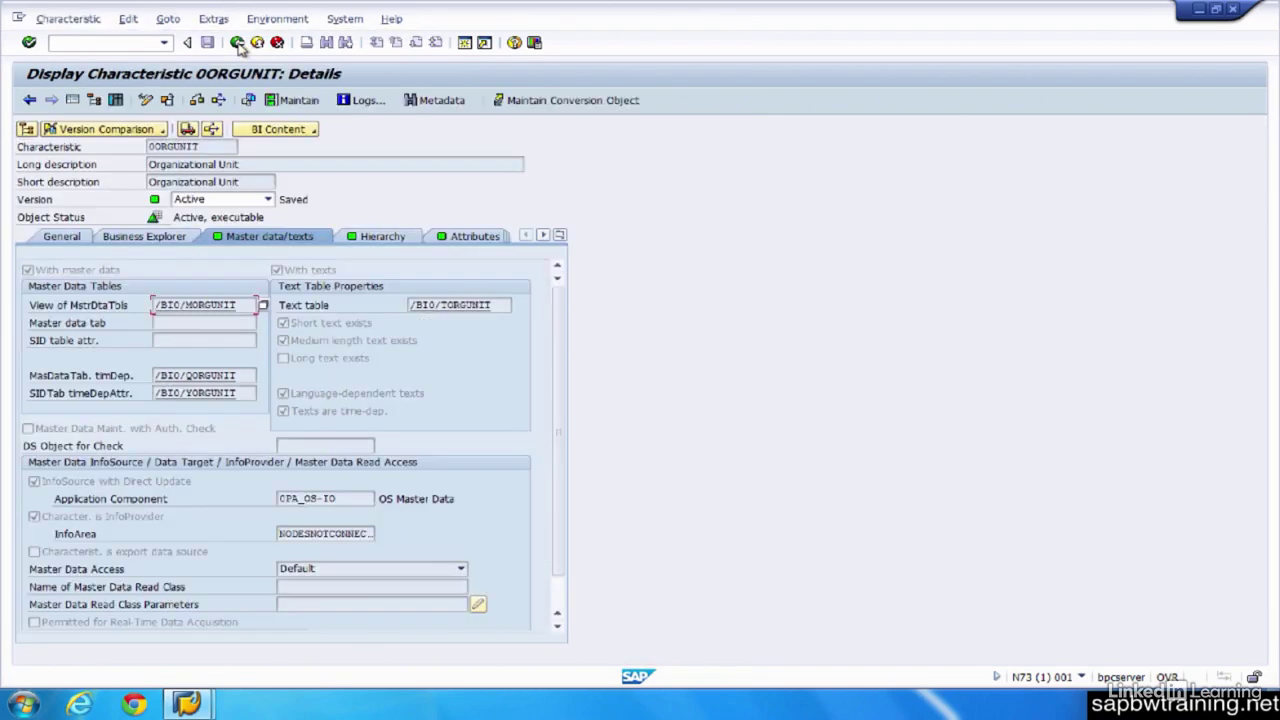
click(372, 246)
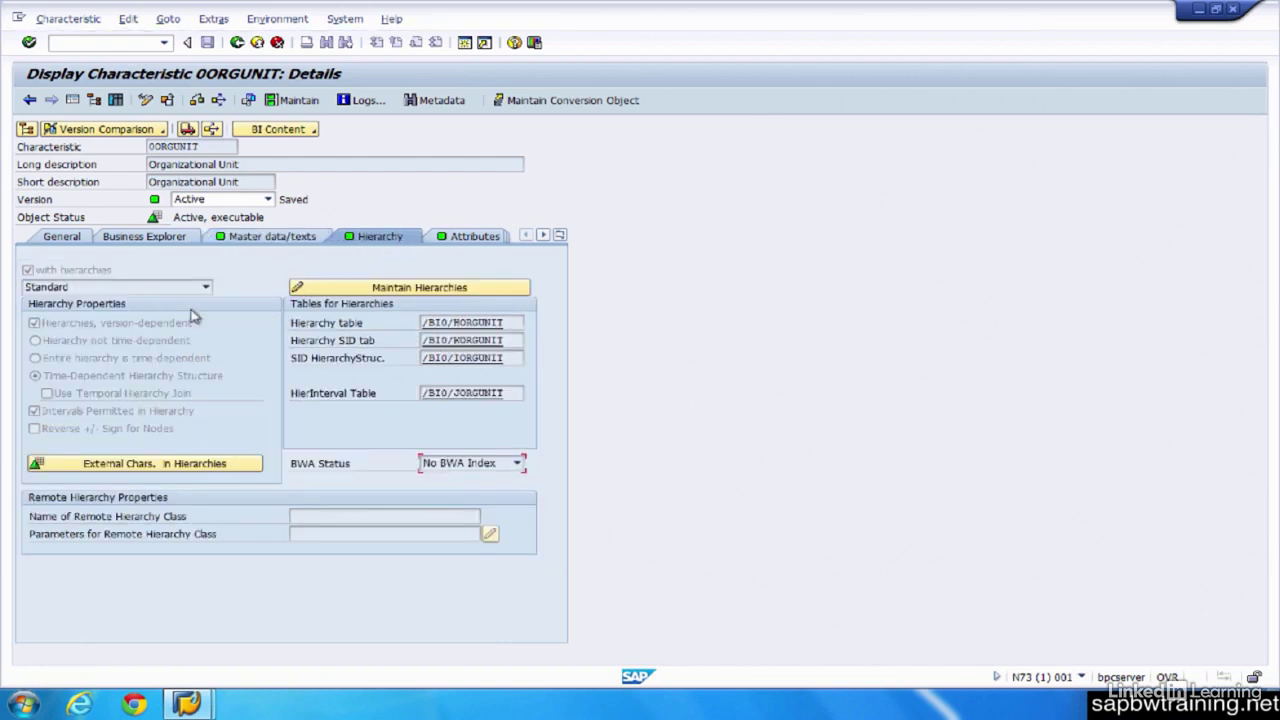
click(460, 237)
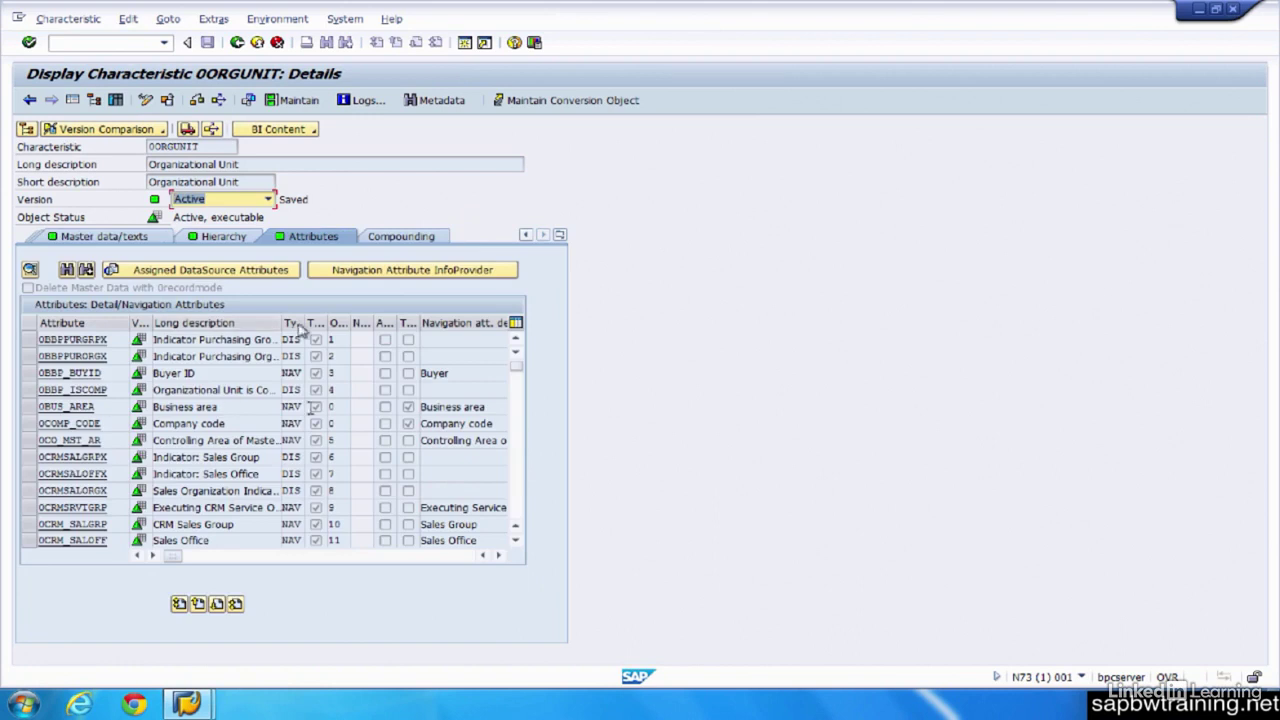
click(407, 242)
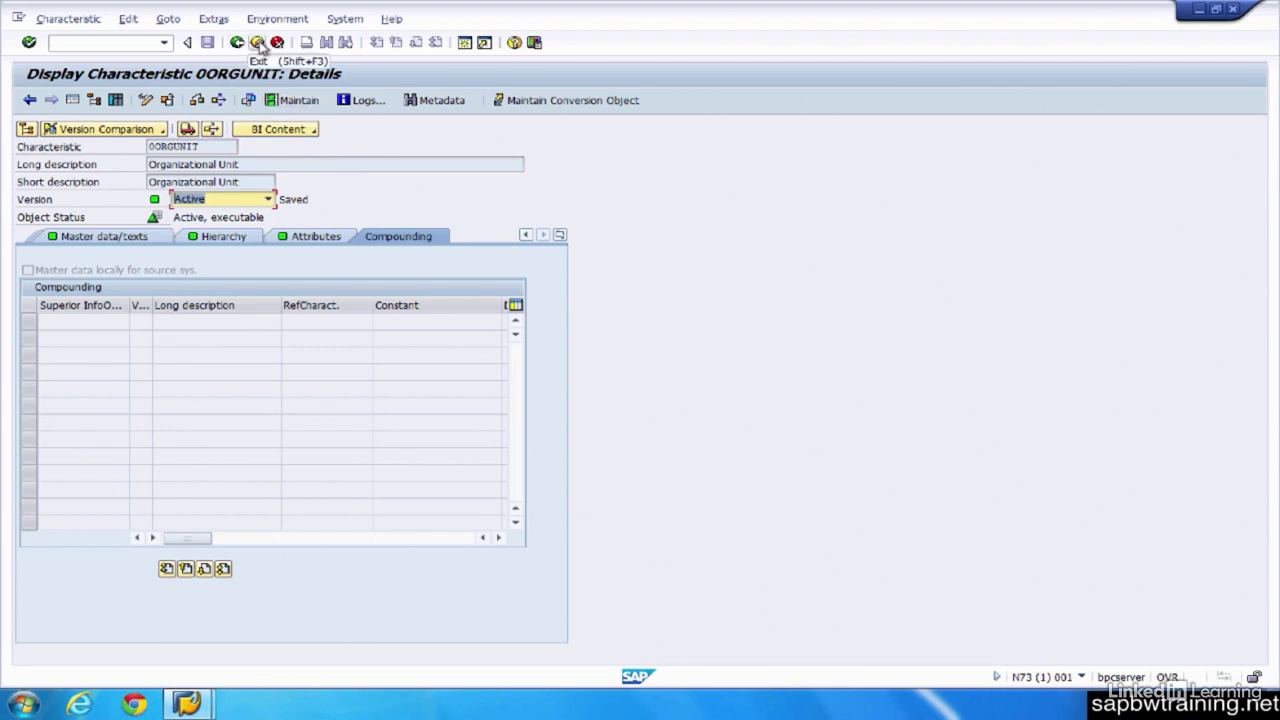
- Leave the characteristic and open key figure Absolute Sales / Cost Value from Not assigned key figures
click(257, 43)
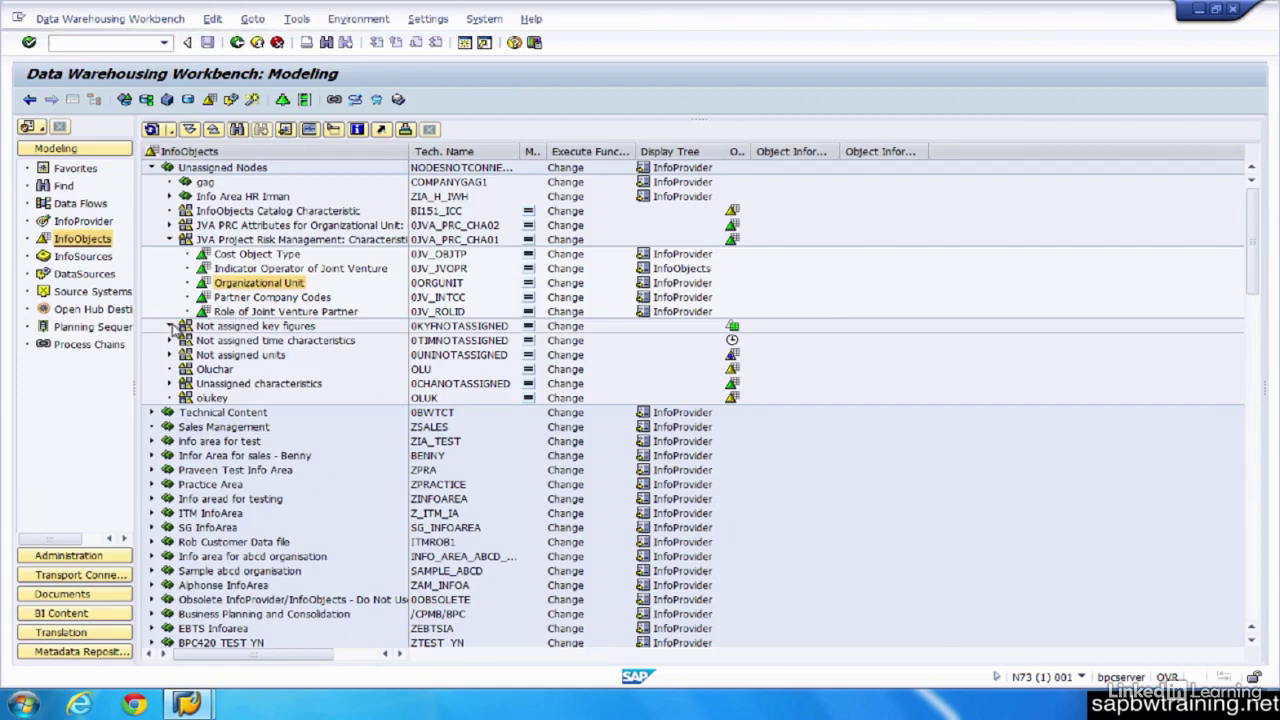
click(172, 328)
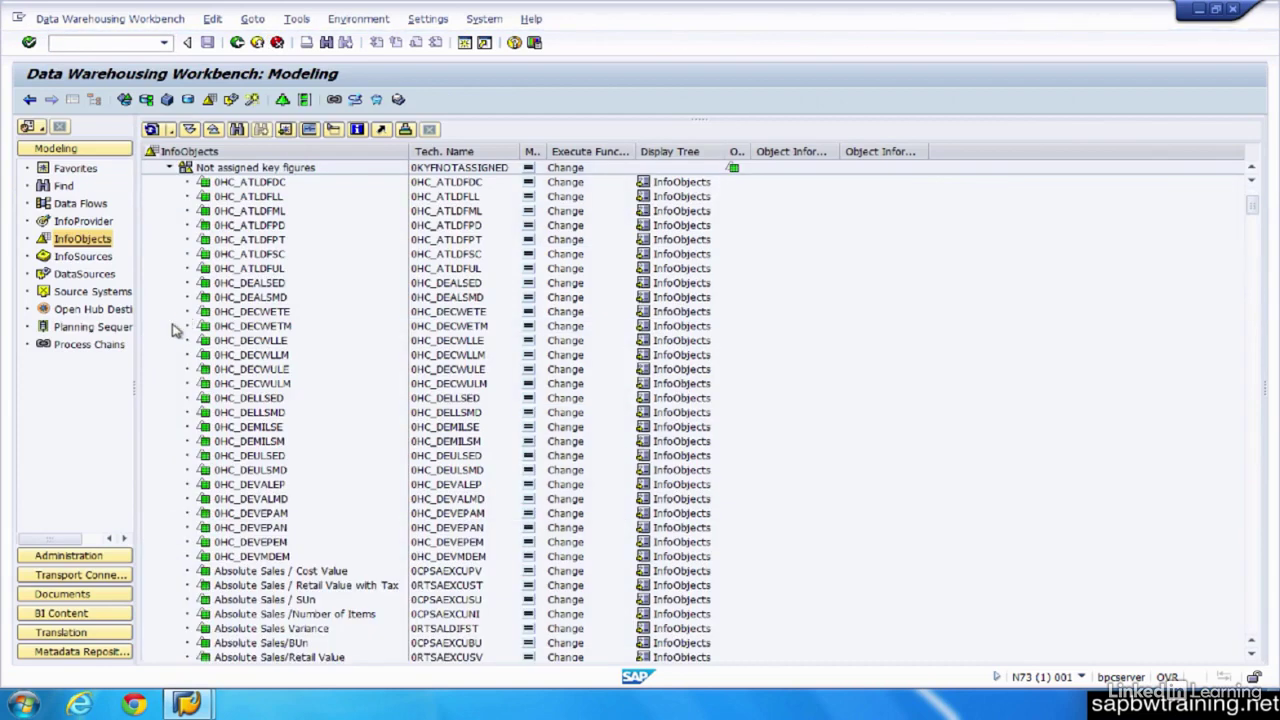
click(272, 574)
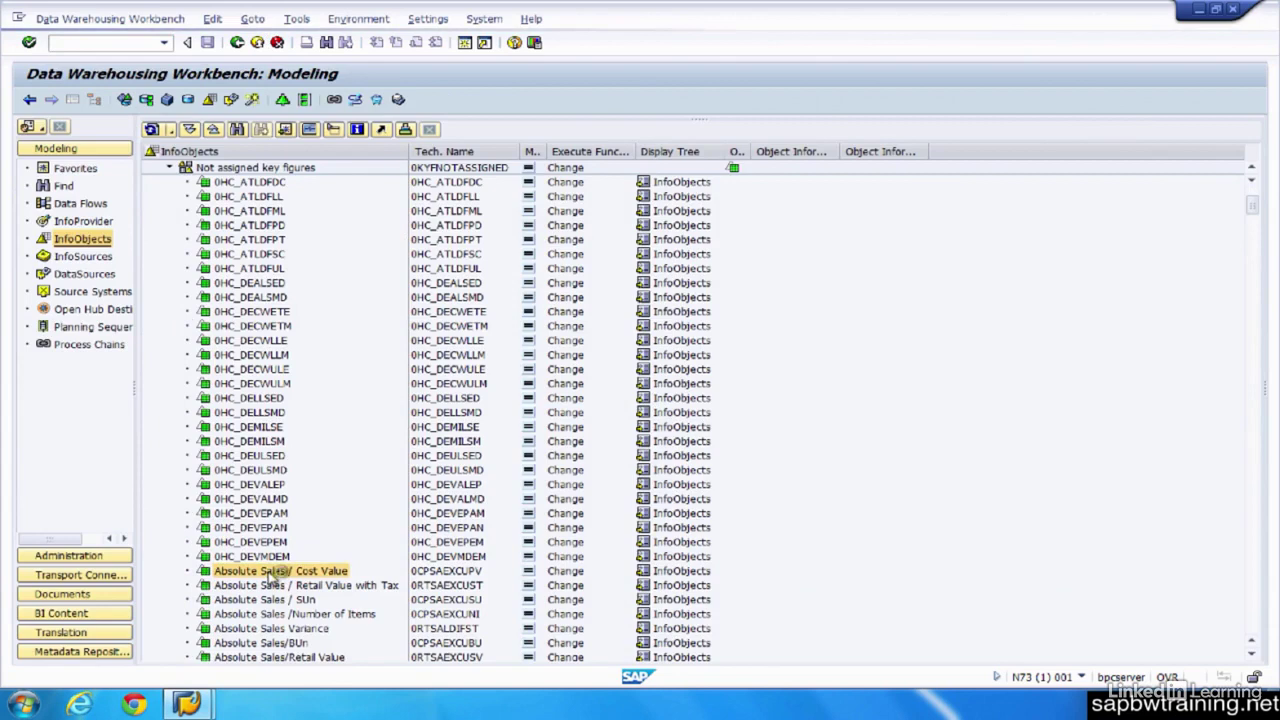
double_click(278, 576)
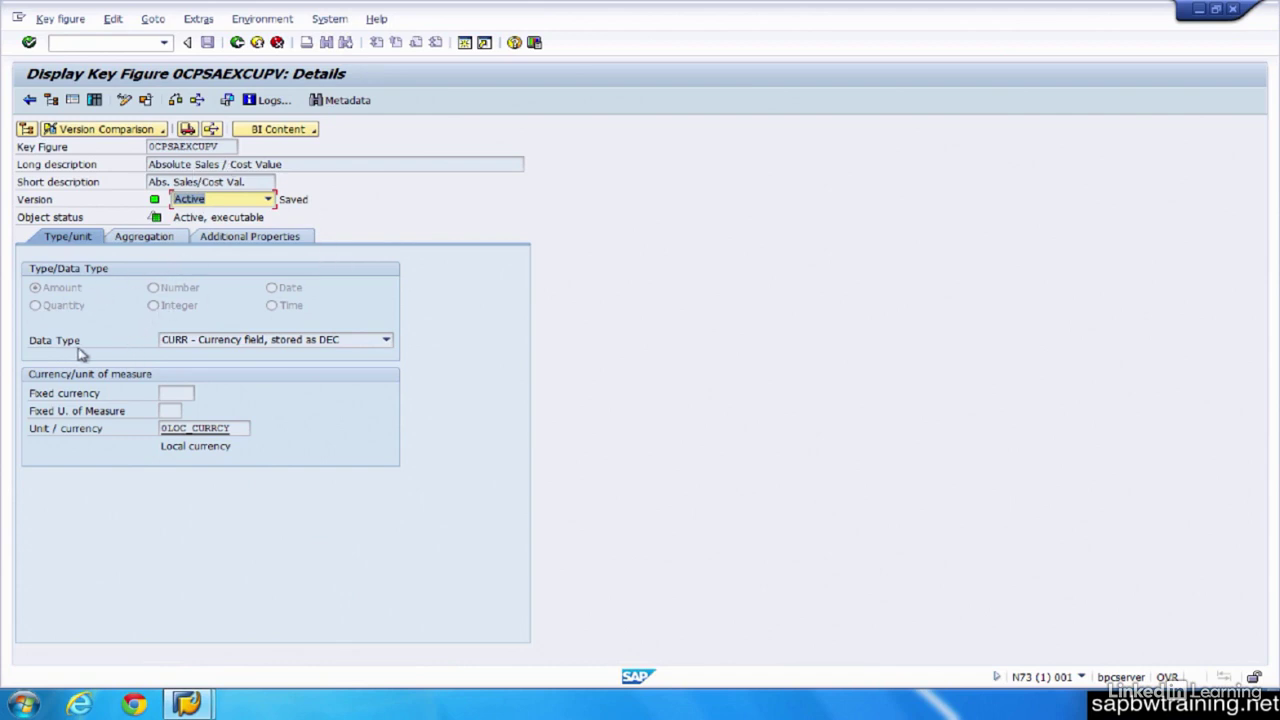
- Keep data type CURR, check currency unit 0LOC_CURRCY, then show the key figure's Aggregation settings
click(357, 345)
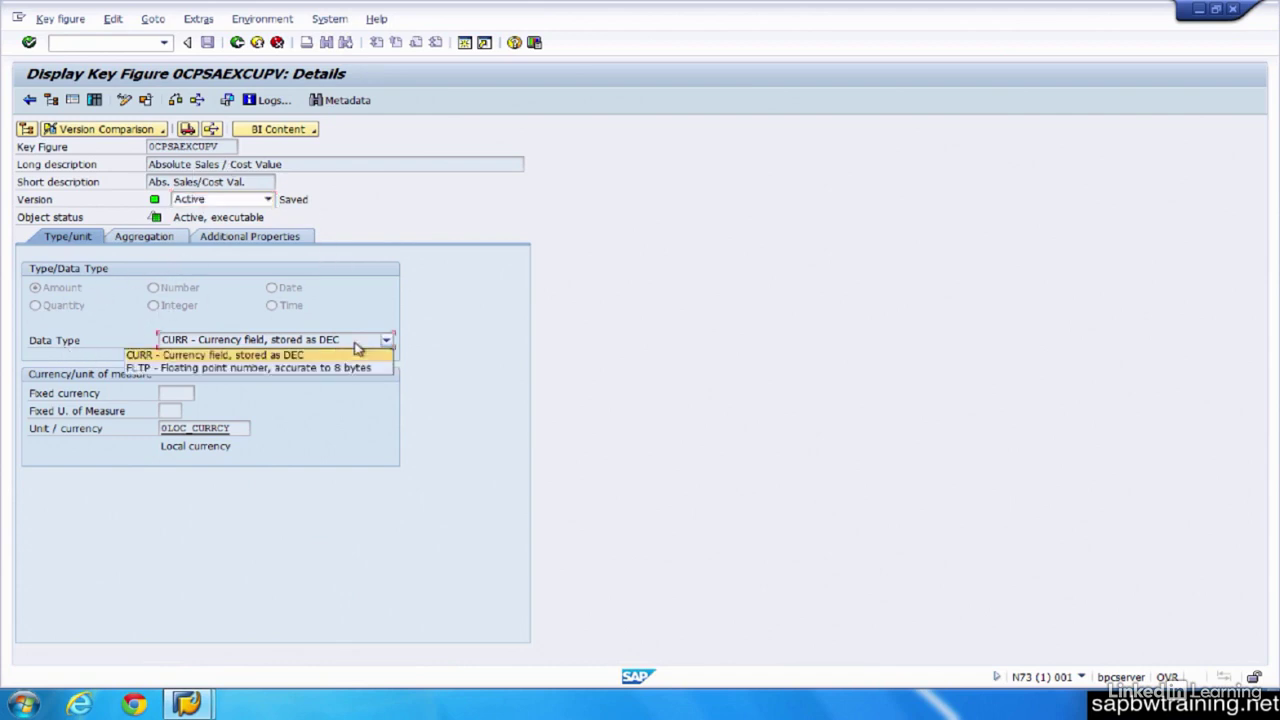
click(254, 355)
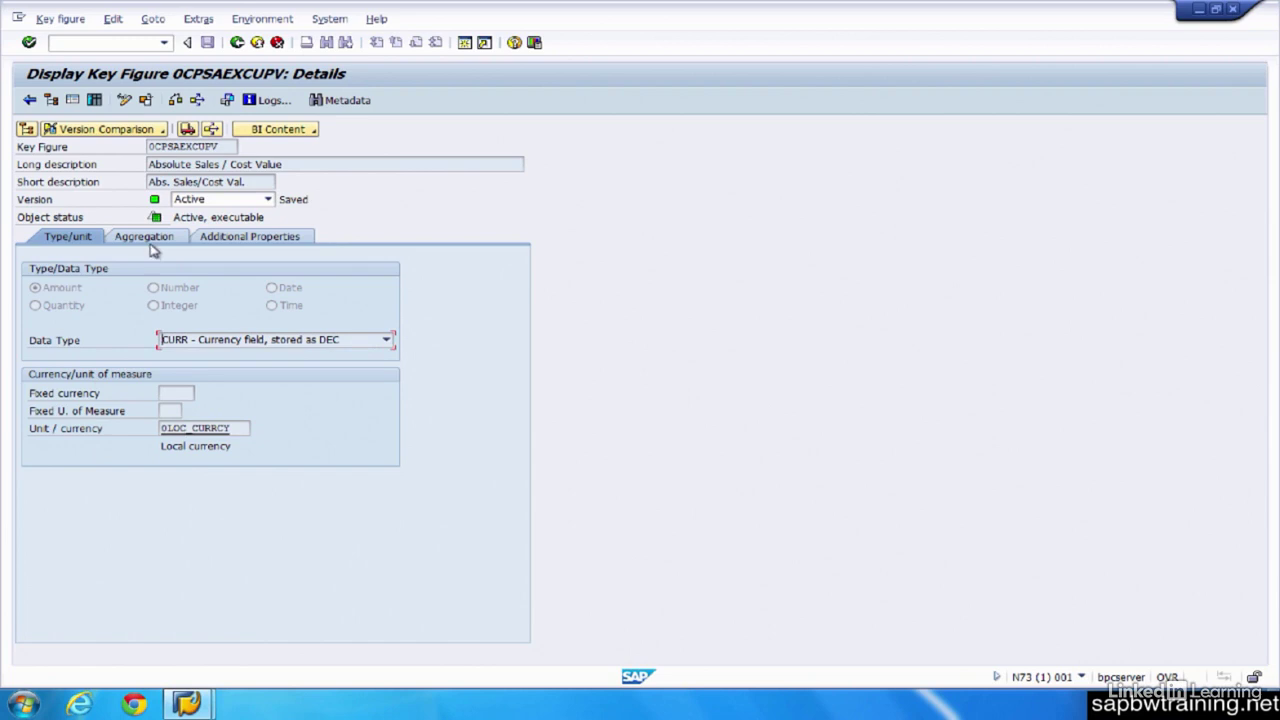
click(168, 428)
double_click(188, 430)
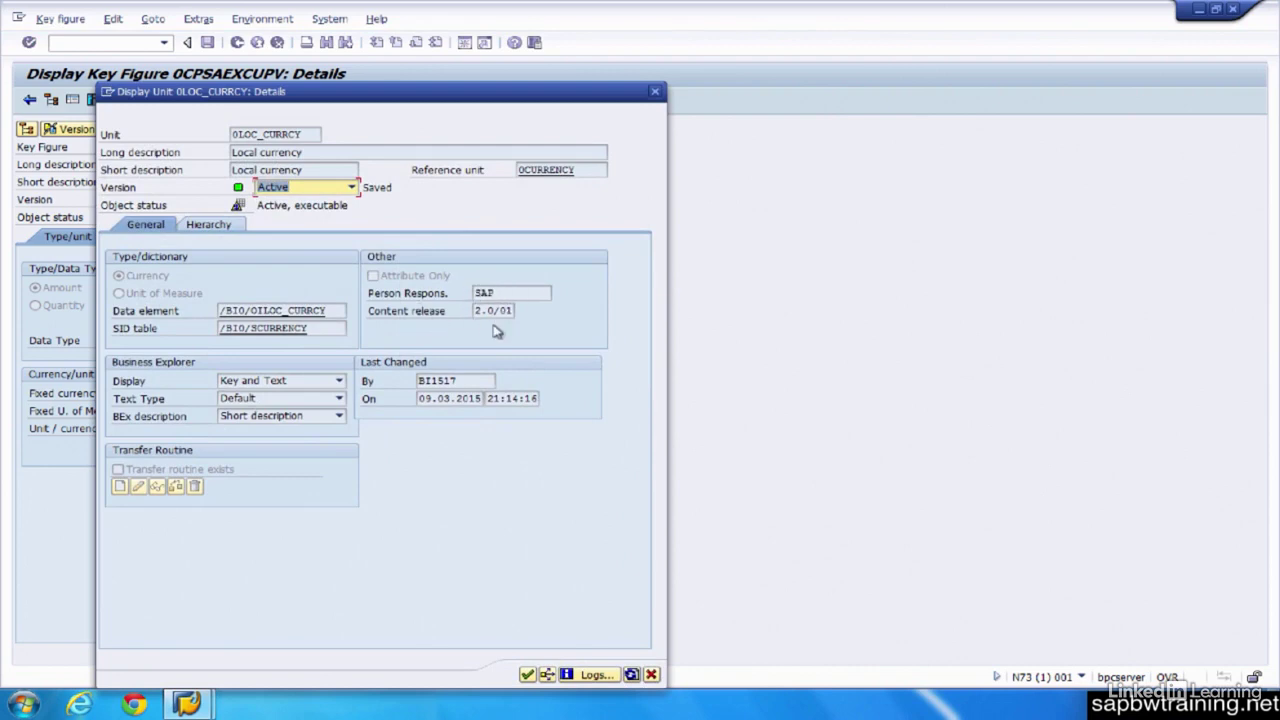
key(Return)
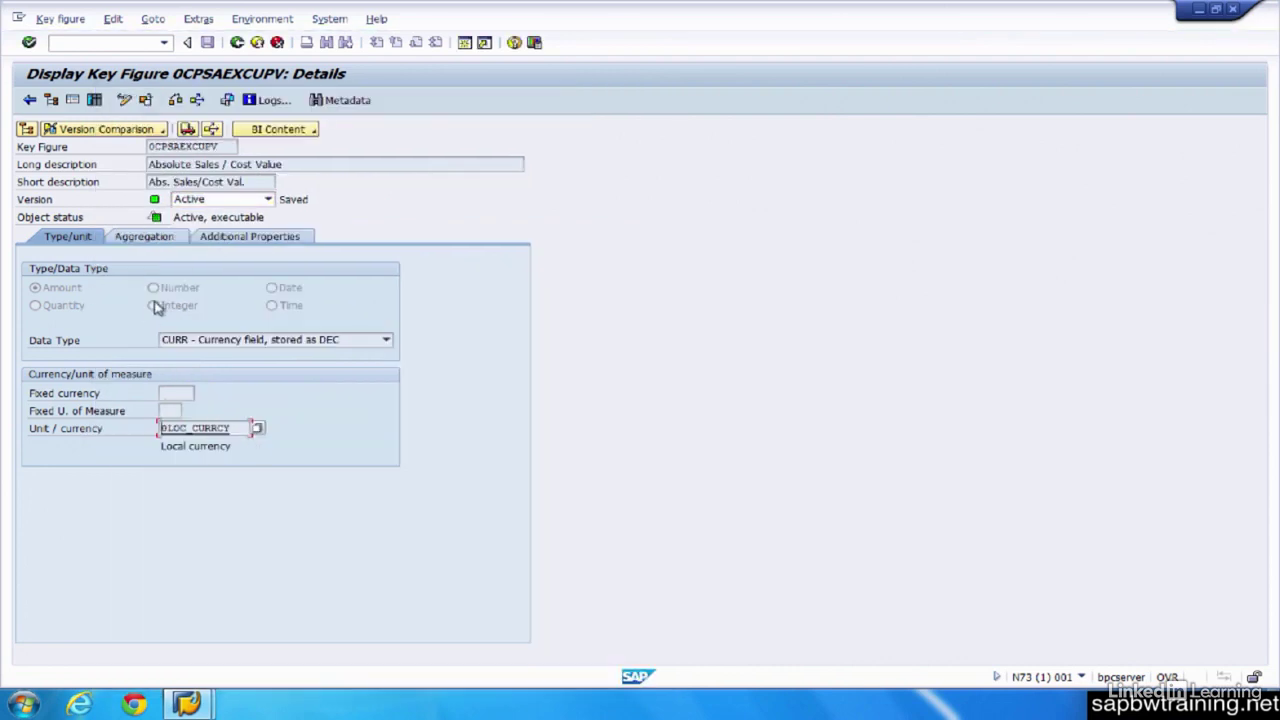
click(148, 236)
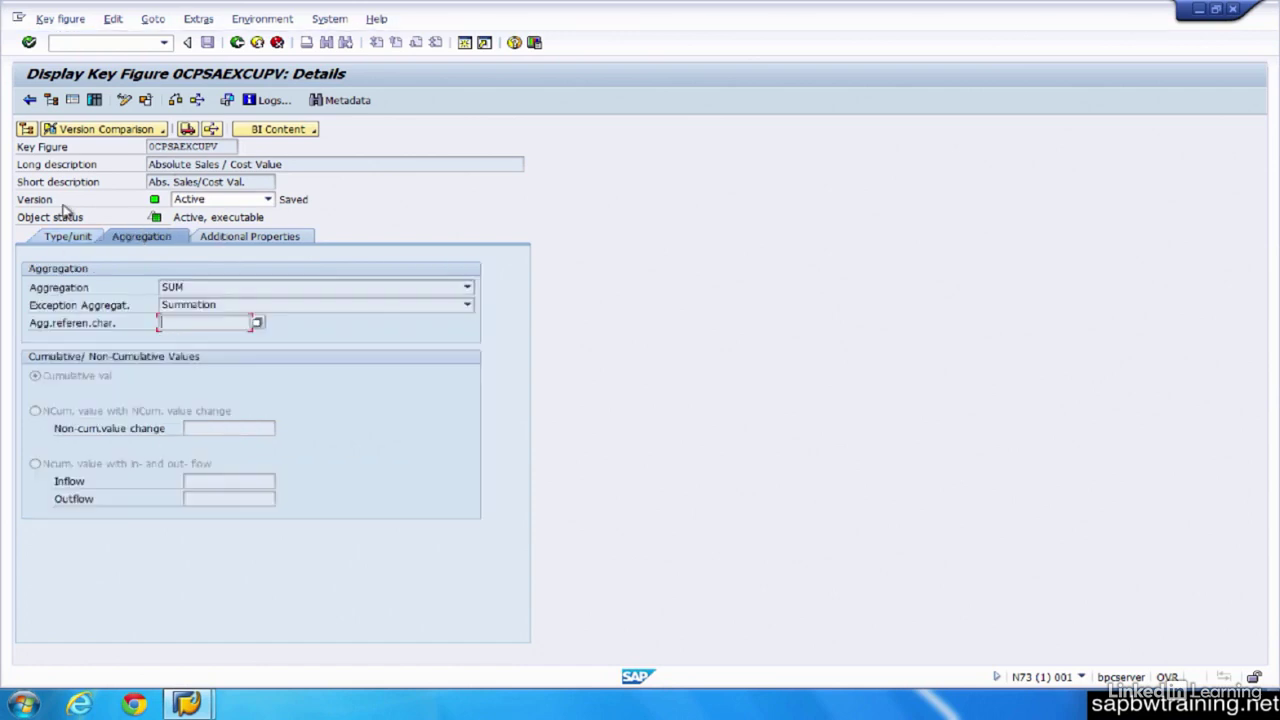
click(263, 291)
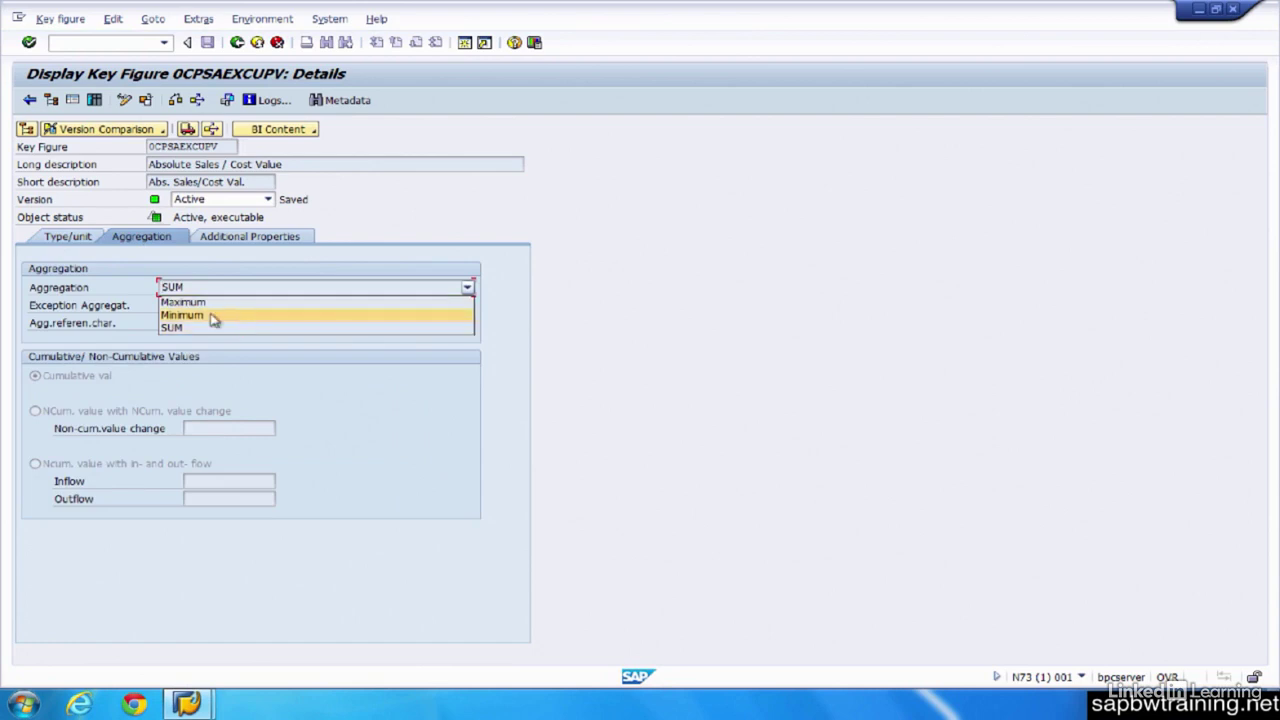
click(127, 312)
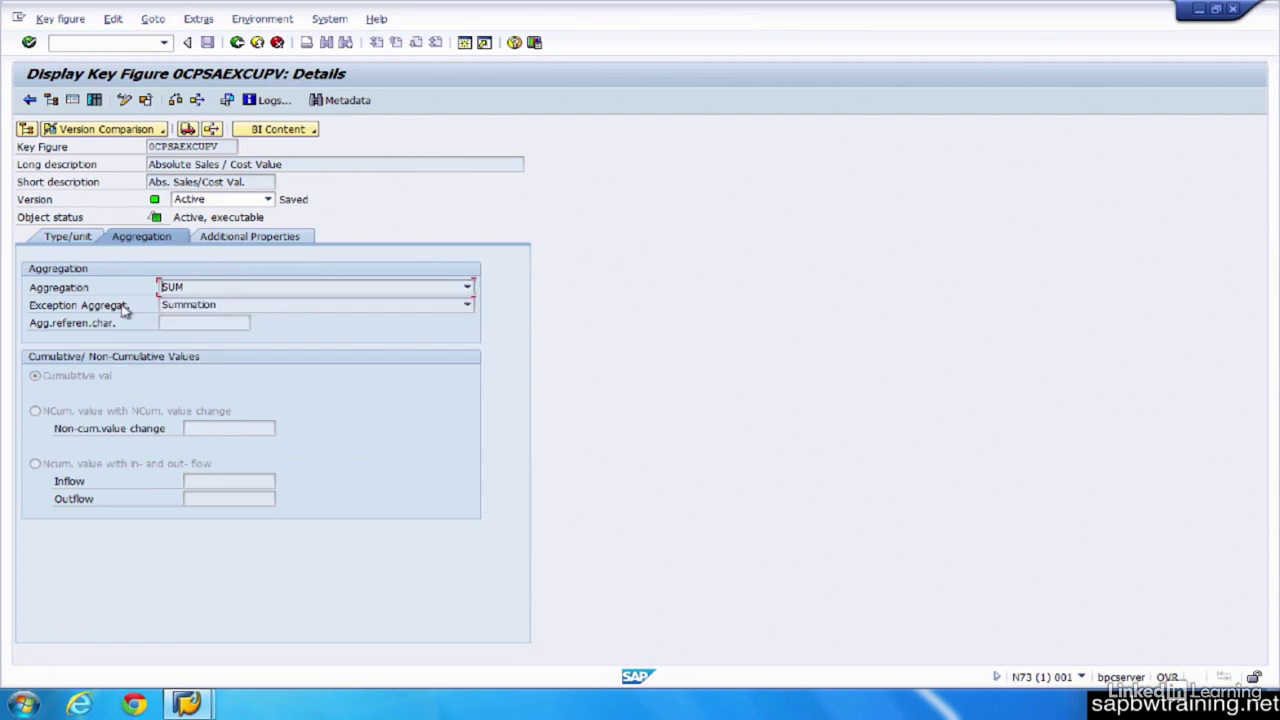
click(255, 310)
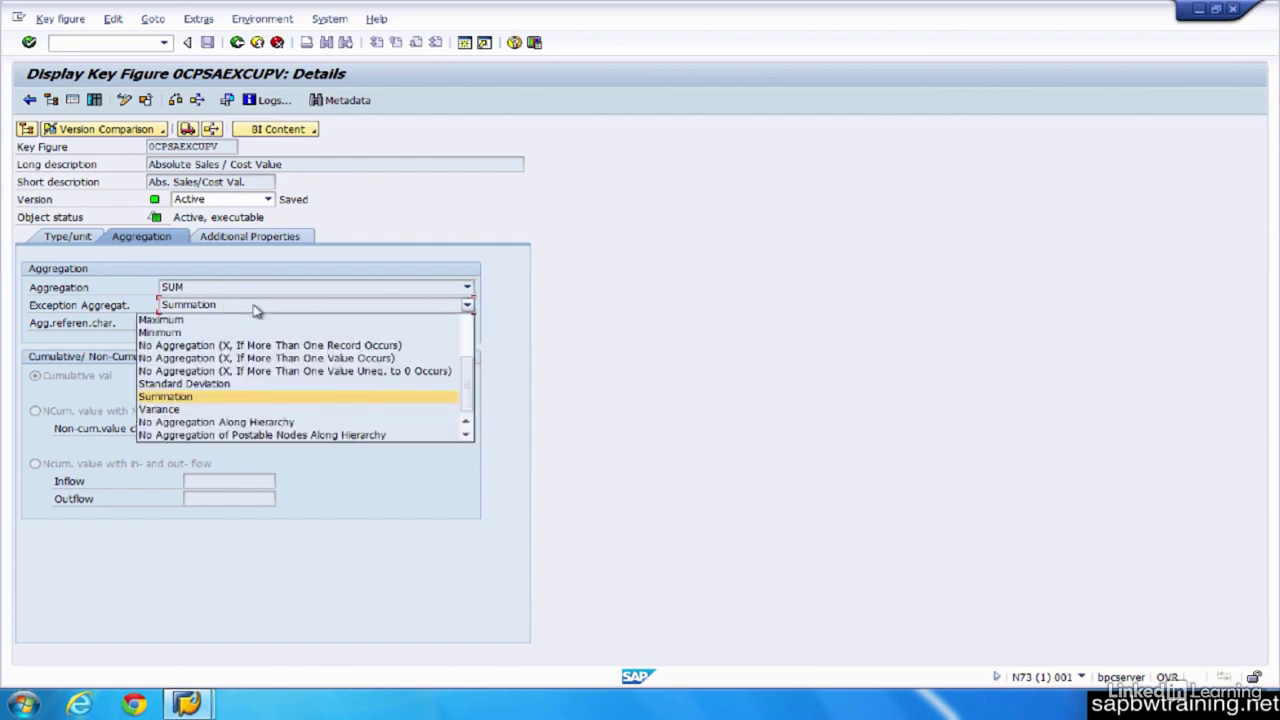
click(255, 310)
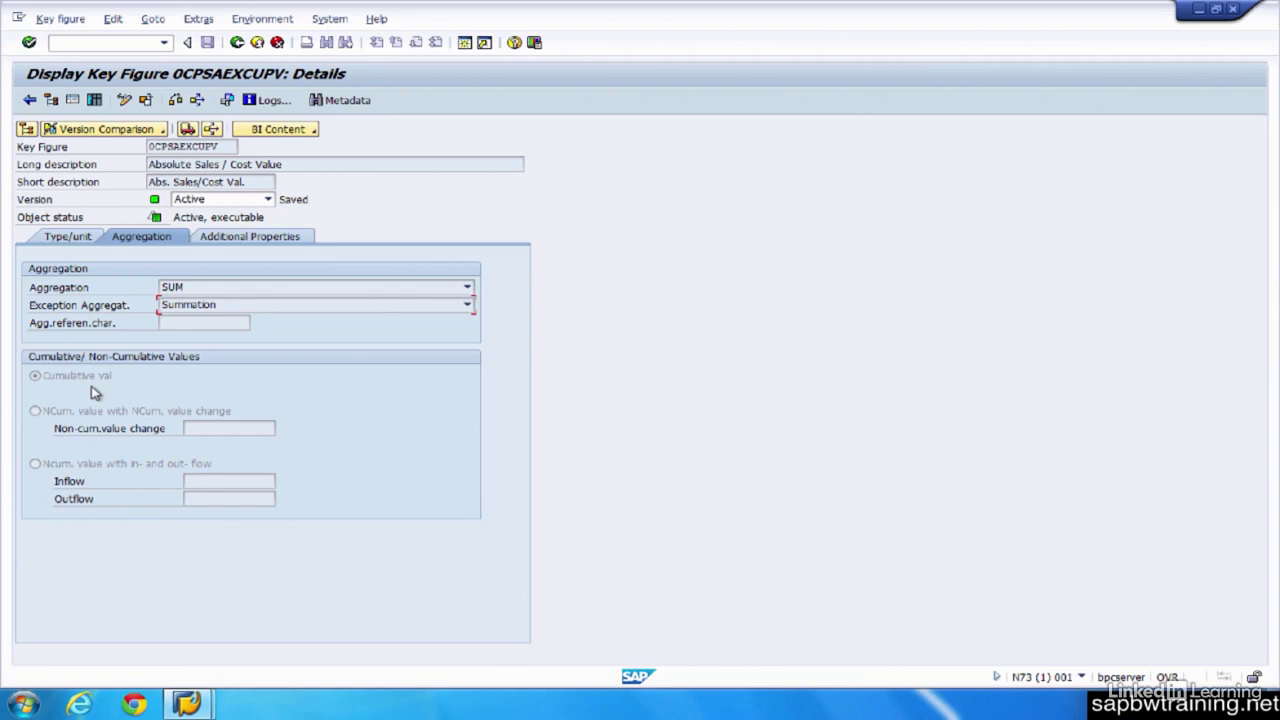
- Review the Decimal Places, Display and BEx description options unchanged, then return to the Type/unit tab
click(260, 242)
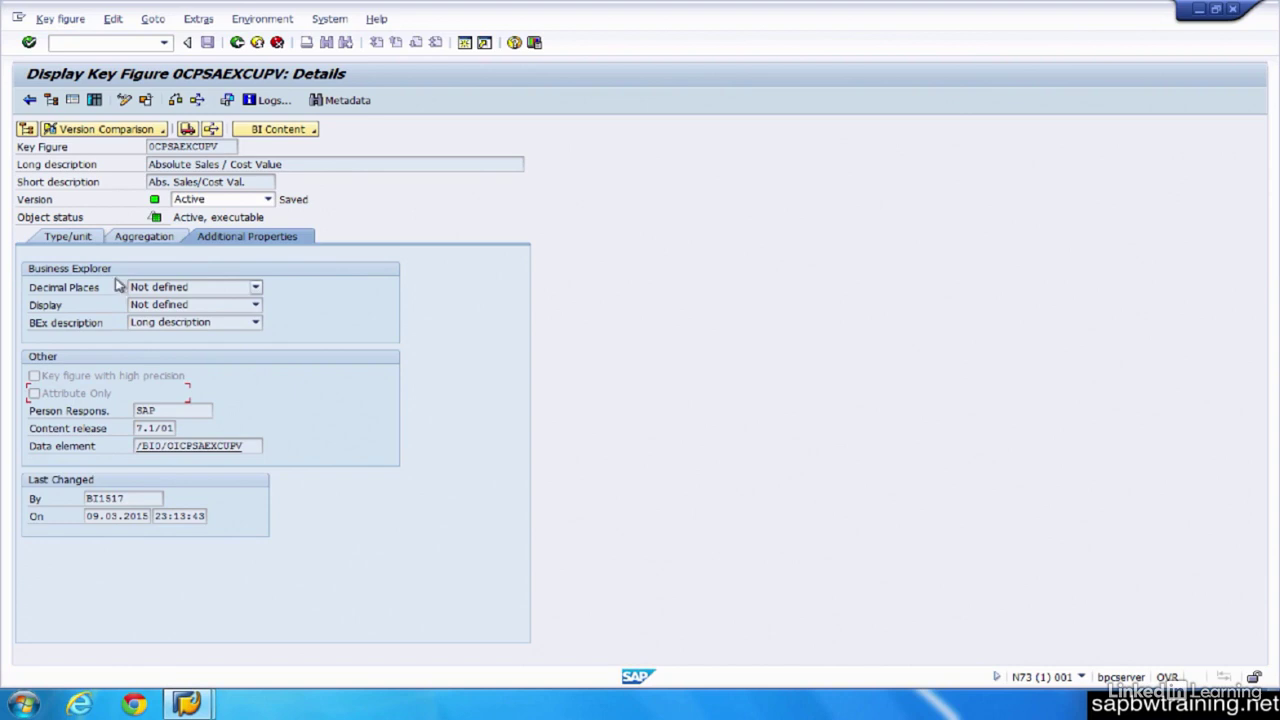
click(256, 288)
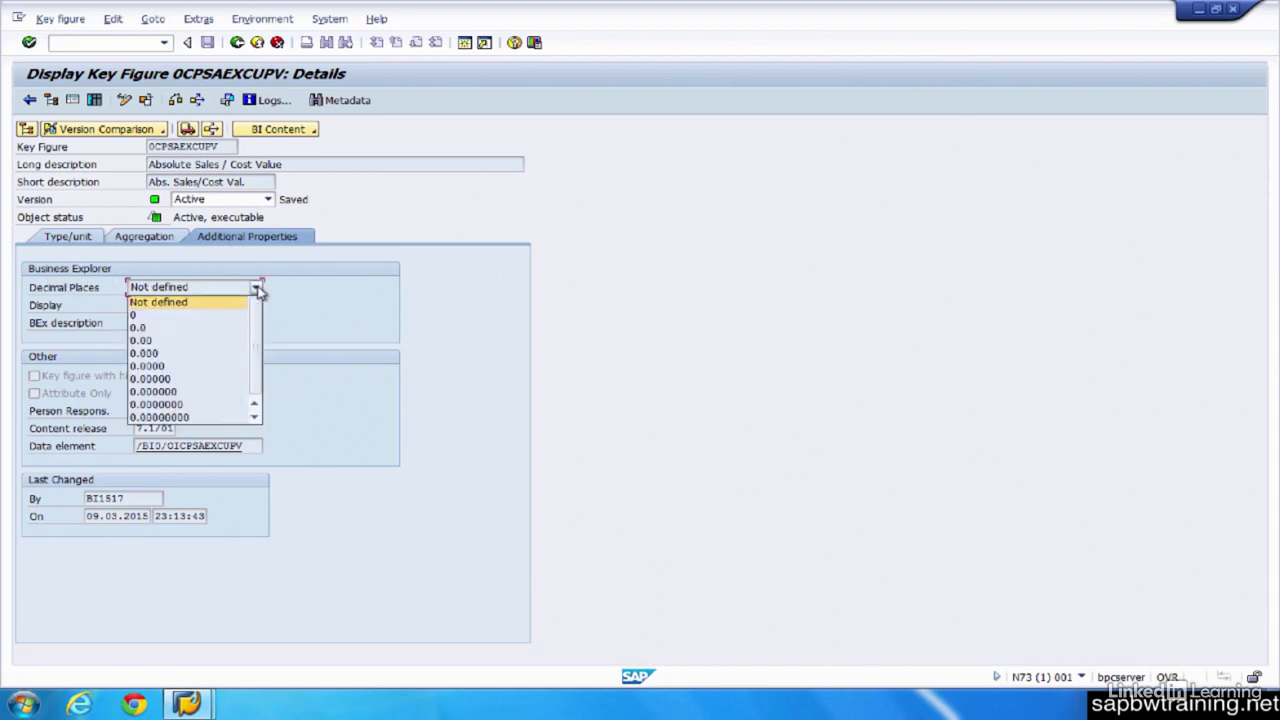
click(257, 289)
click(256, 308)
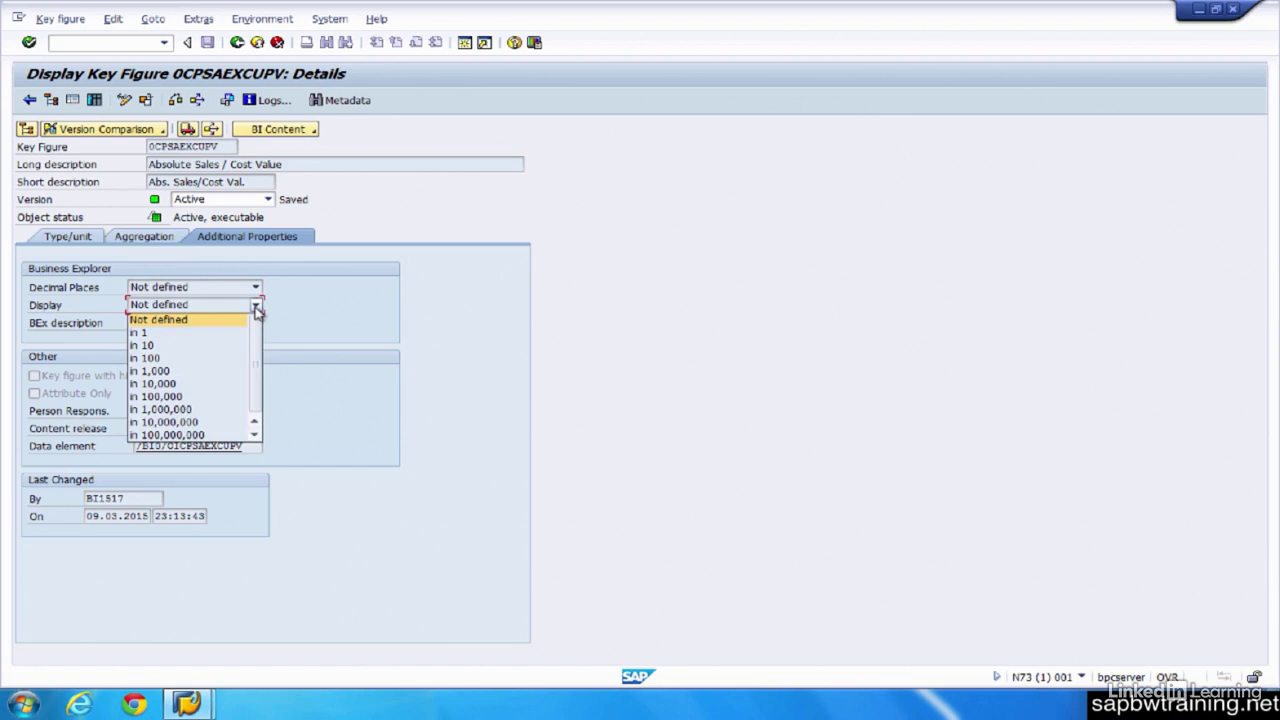
click(256, 309)
click(256, 322)
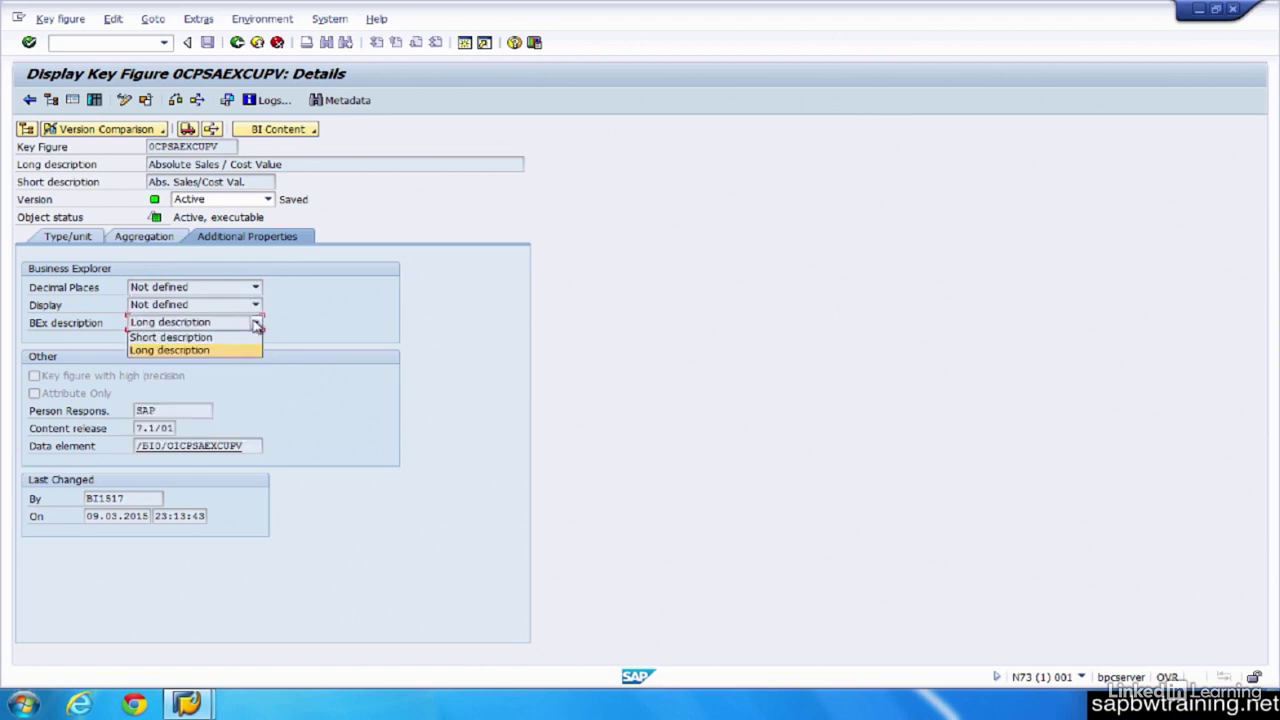
click(330, 338)
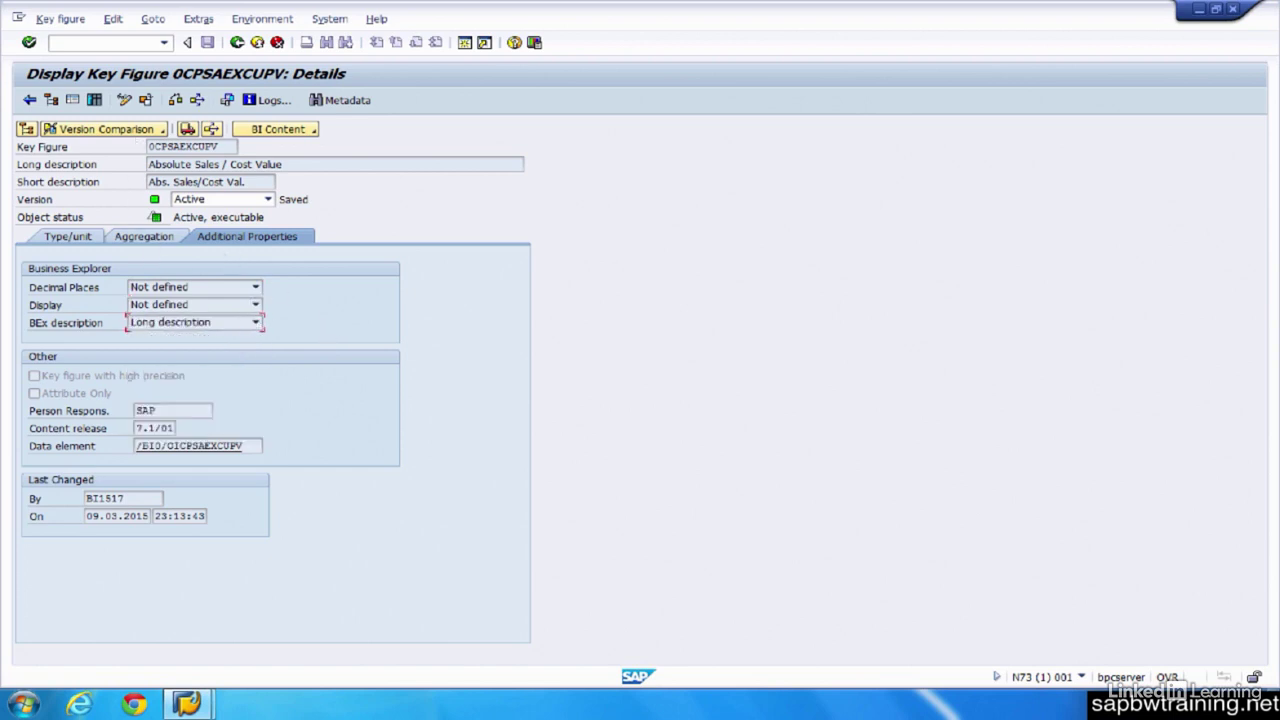
click(62, 236)
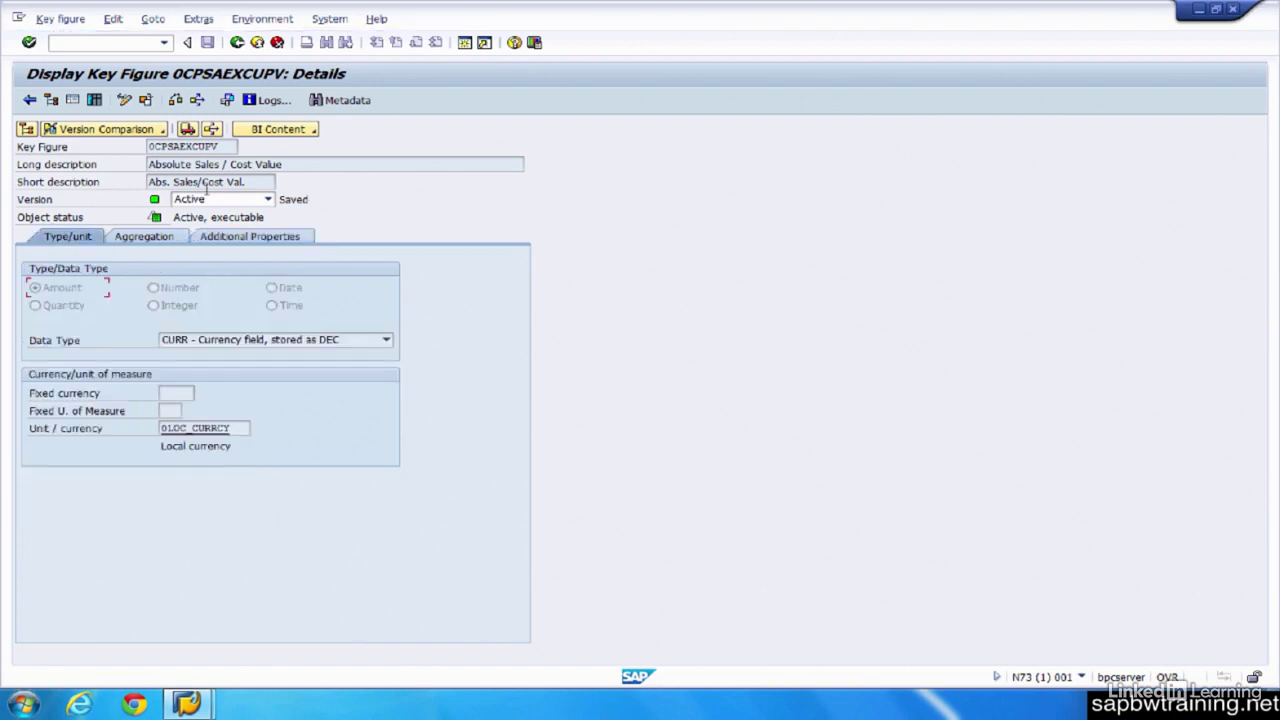
- Go back from key figure 0CPSAEXCUPV to the Modeling InfoProvider list
click(238, 44)
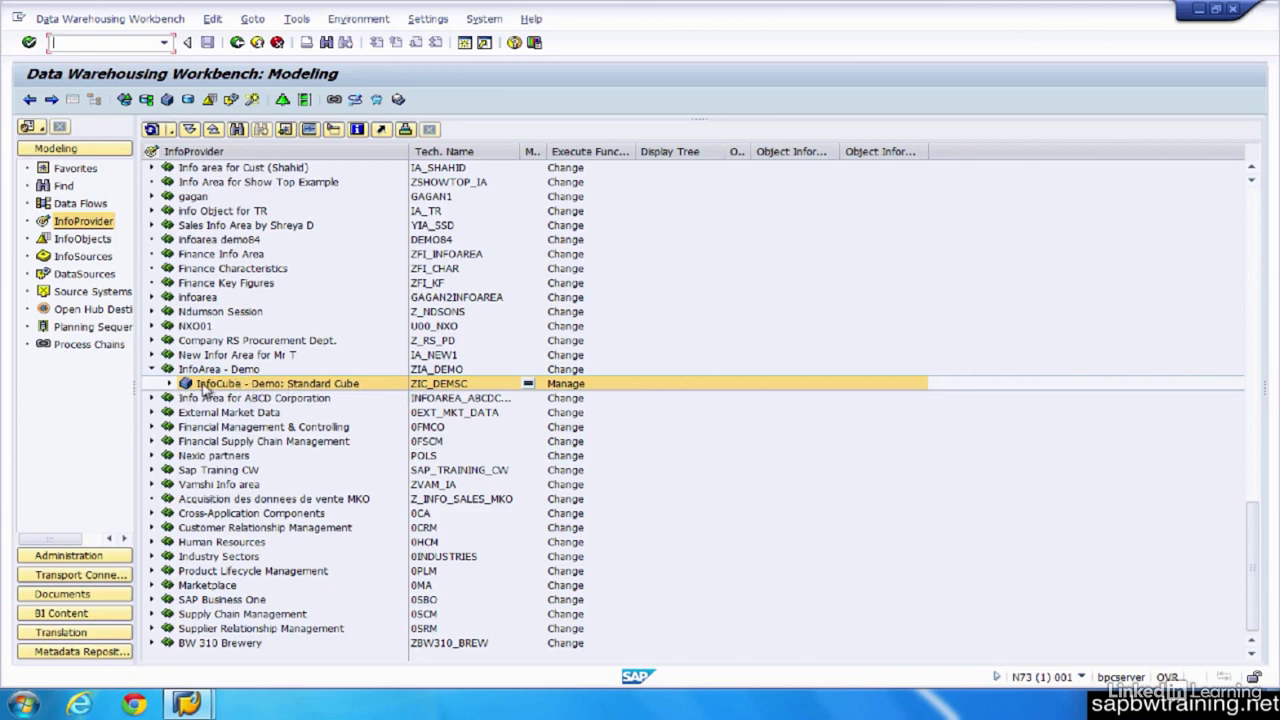
- Choose Display Data from the context menu of InfoCube ZIC_DEMSC
right_click(205, 389)
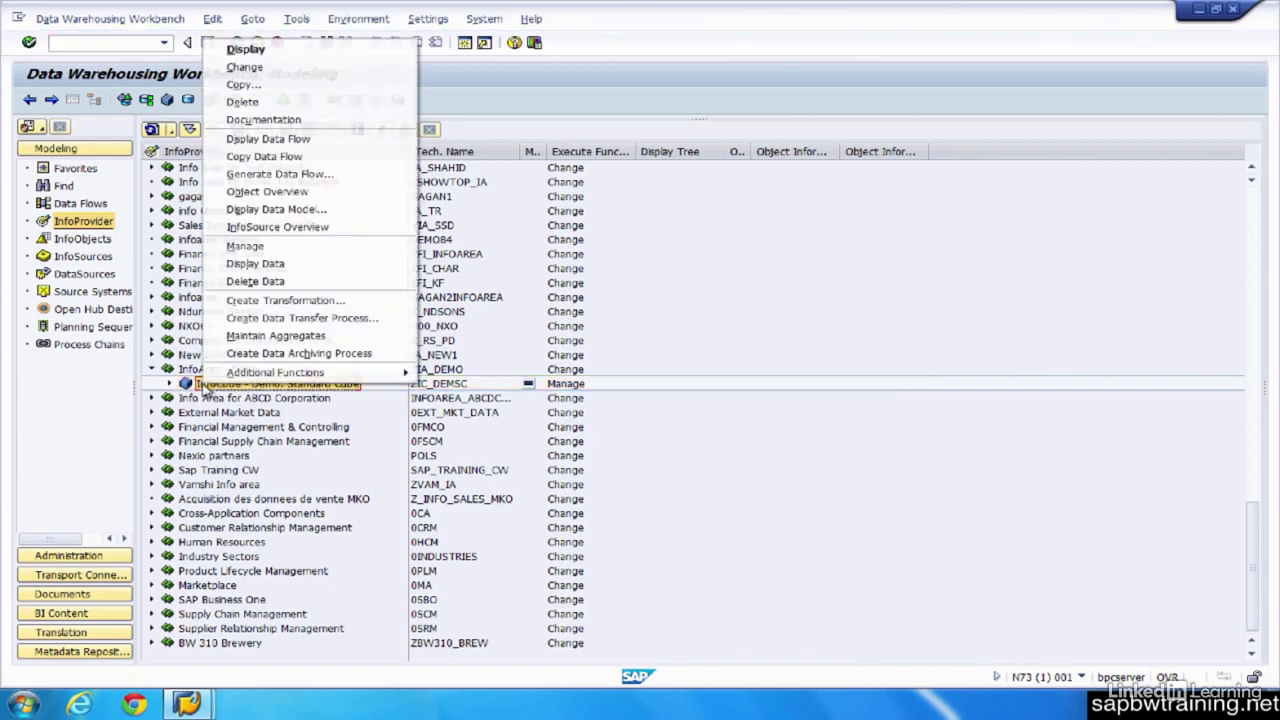
click(278, 272)
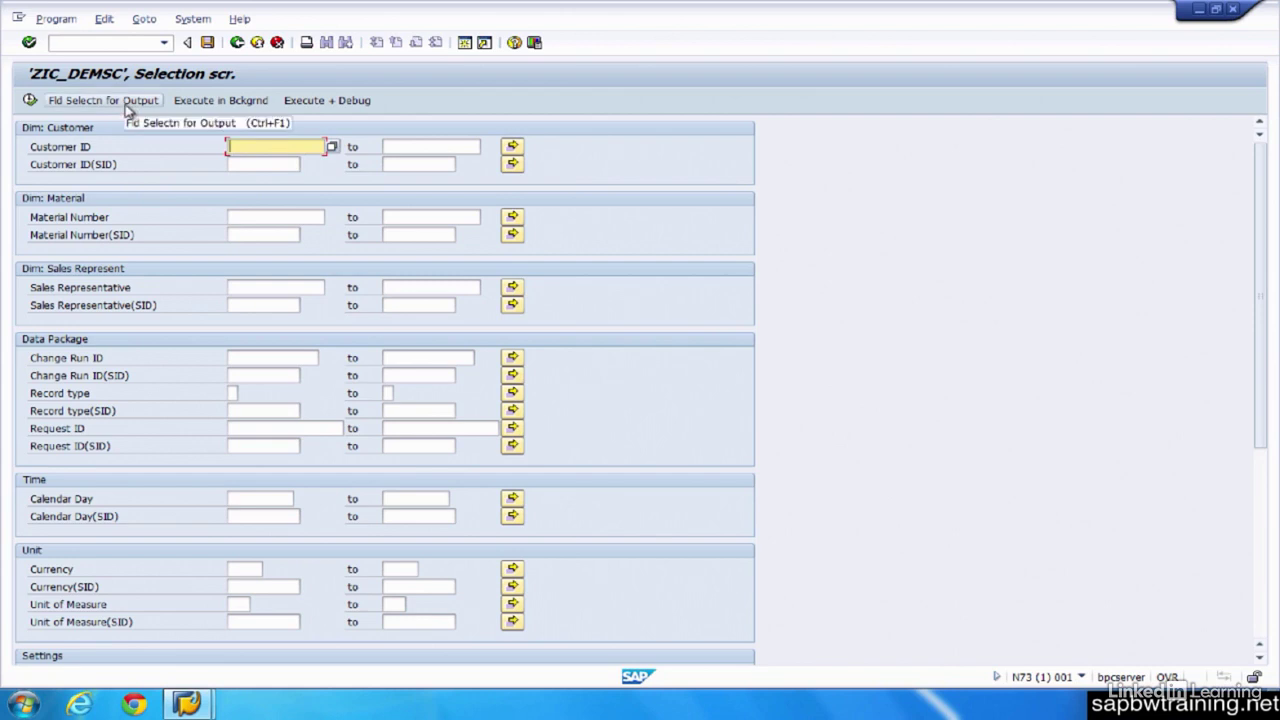
- Open Fld Selectn for Output on the ZIC_DEMSC selection screen
click(126, 105)
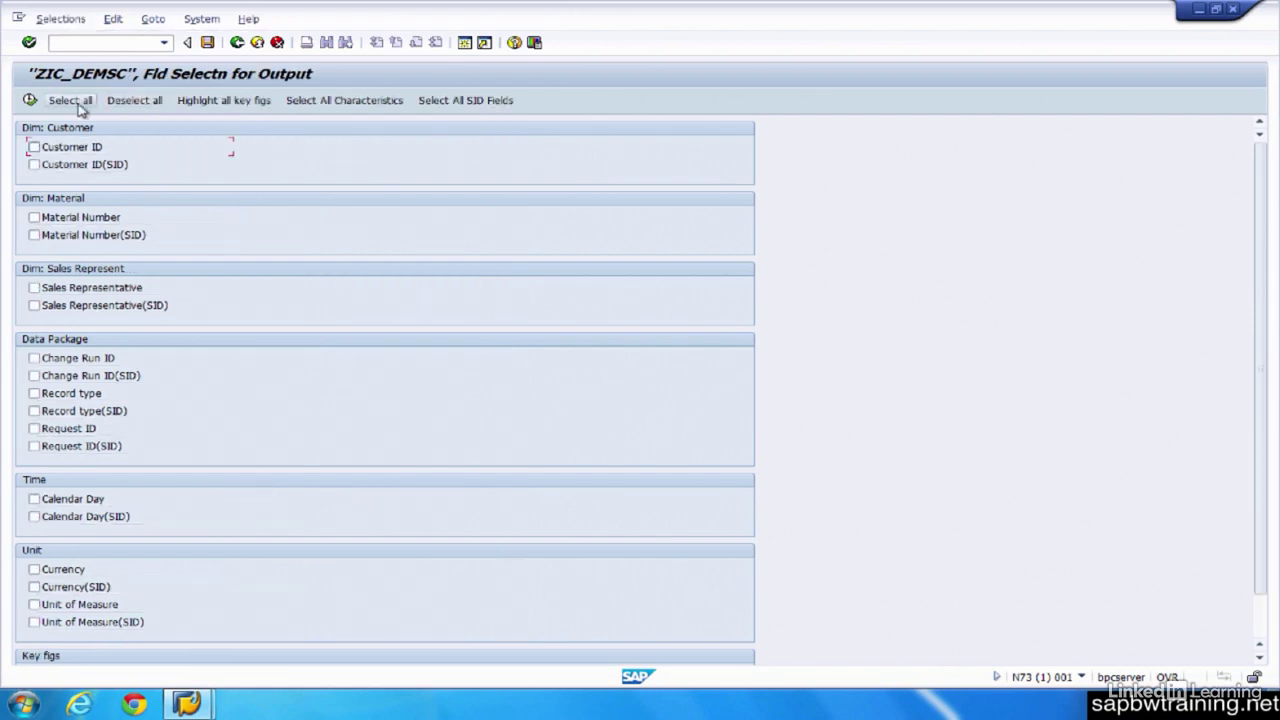
- Mark all ZIC_DEMSC fields, including SIDs and key figures, for output and go back
click(70, 101)
scroll(312, 350, down, 1)
scroll(312, 350, down, 2)
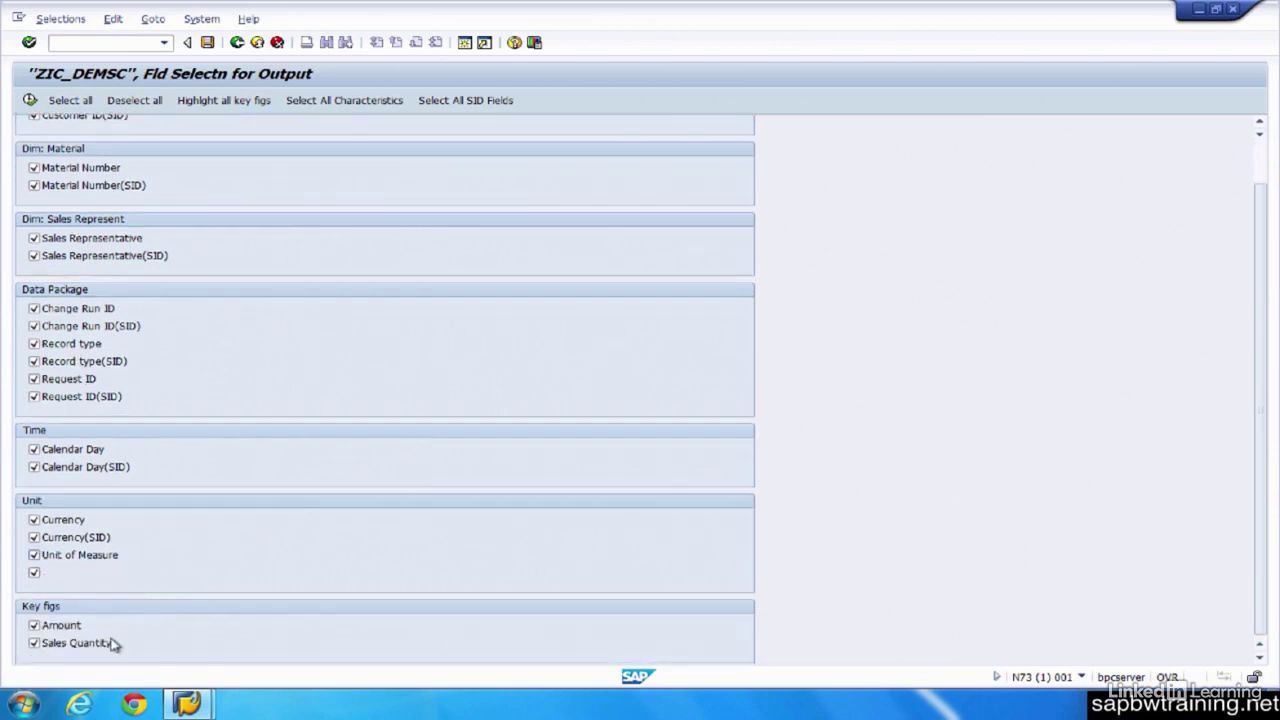
scroll(340, 535, up, 3)
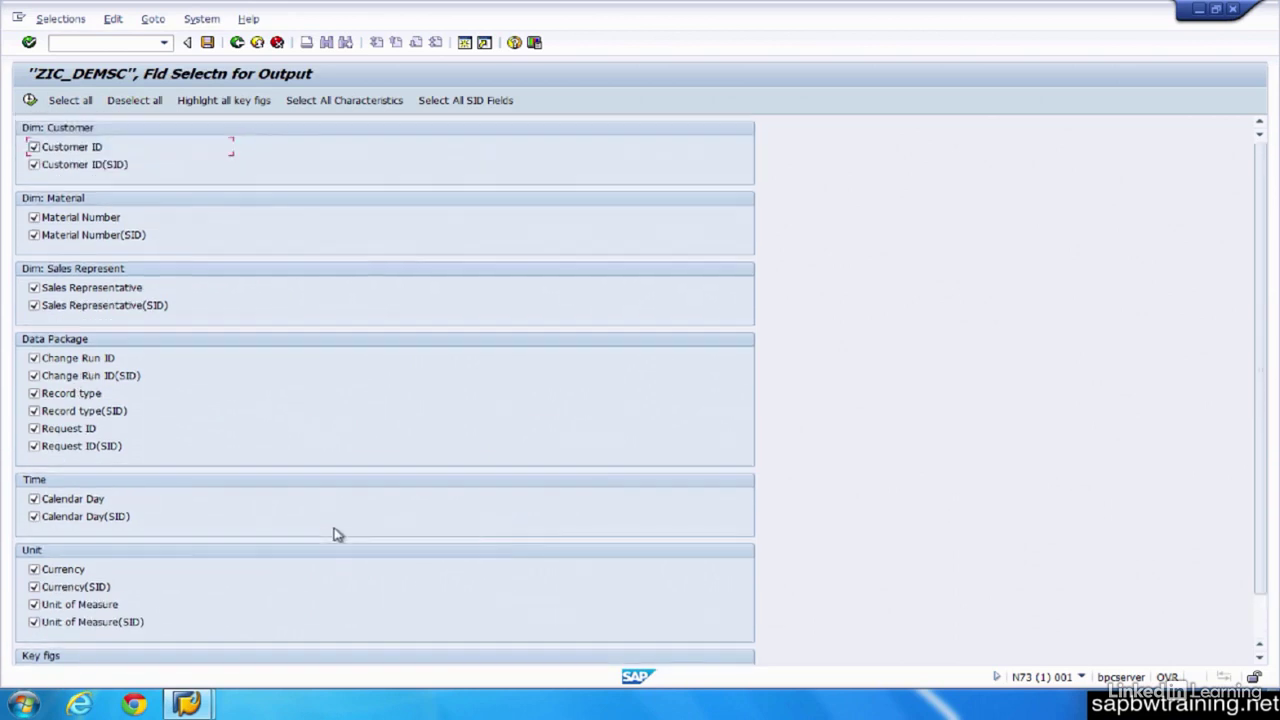
click(30, 100)
click(31, 101)
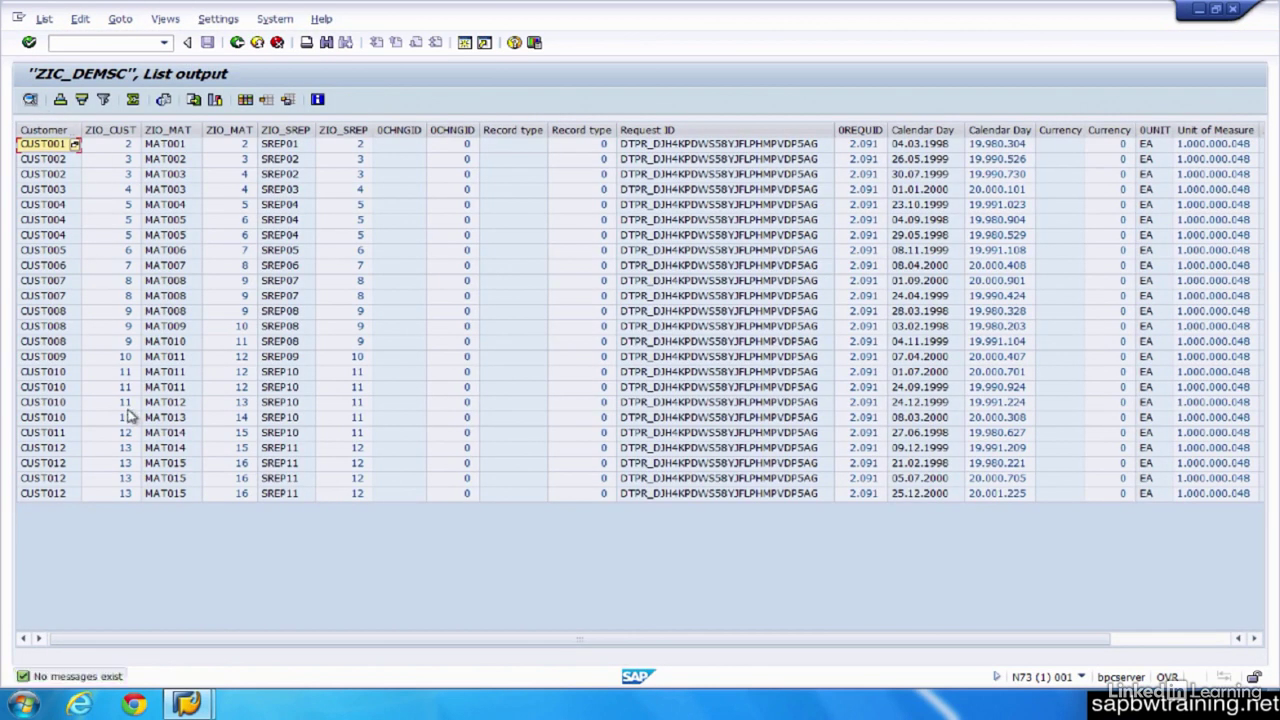
click(42, 372)
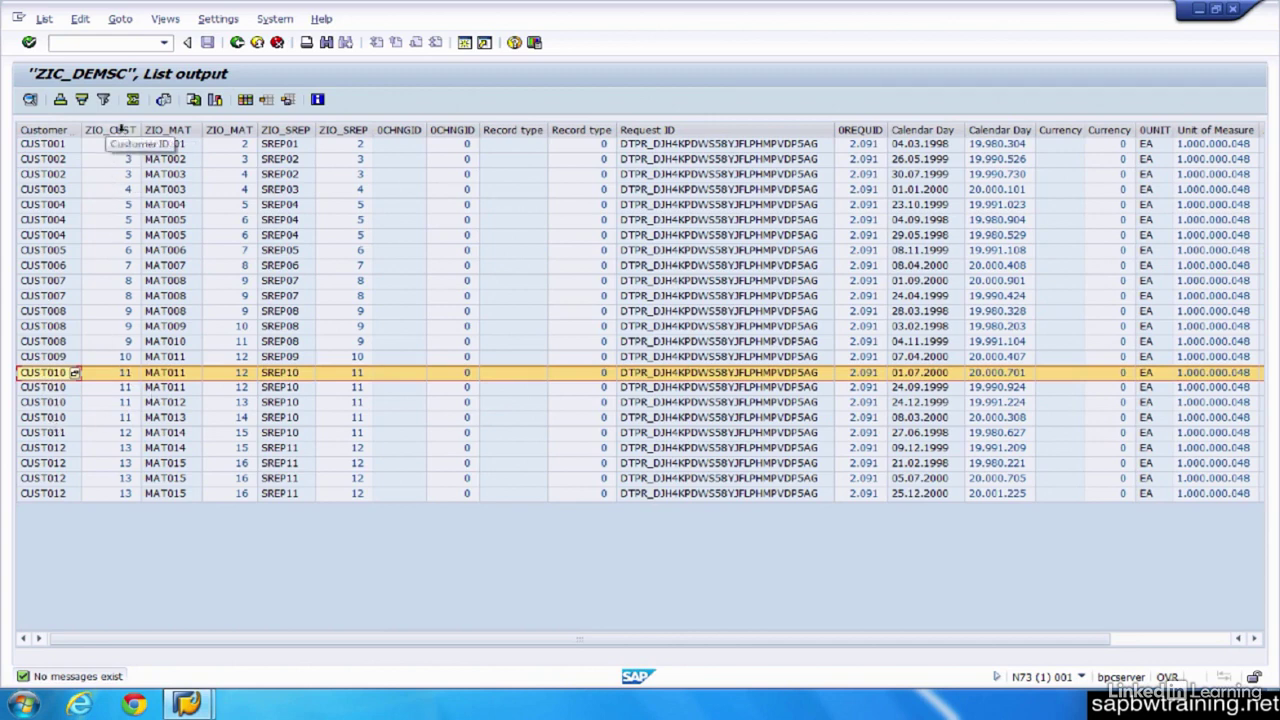
click(110, 145)
click(105, 390)
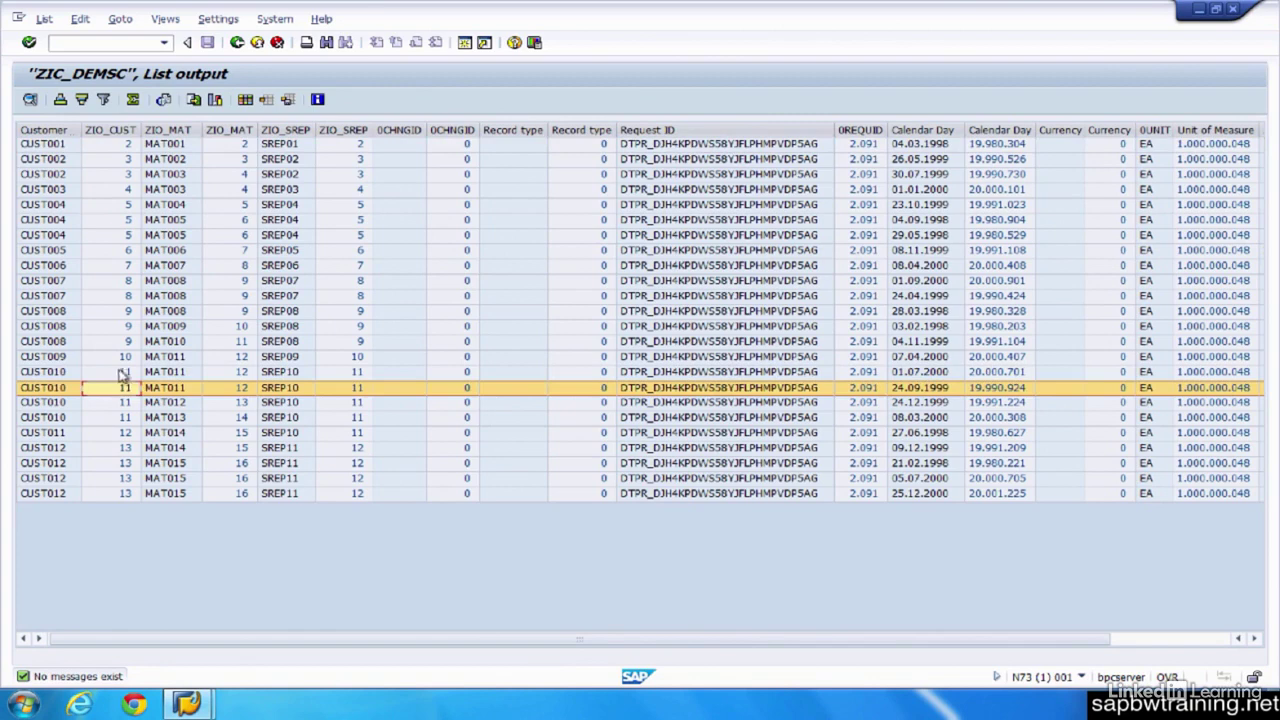
click(124, 372)
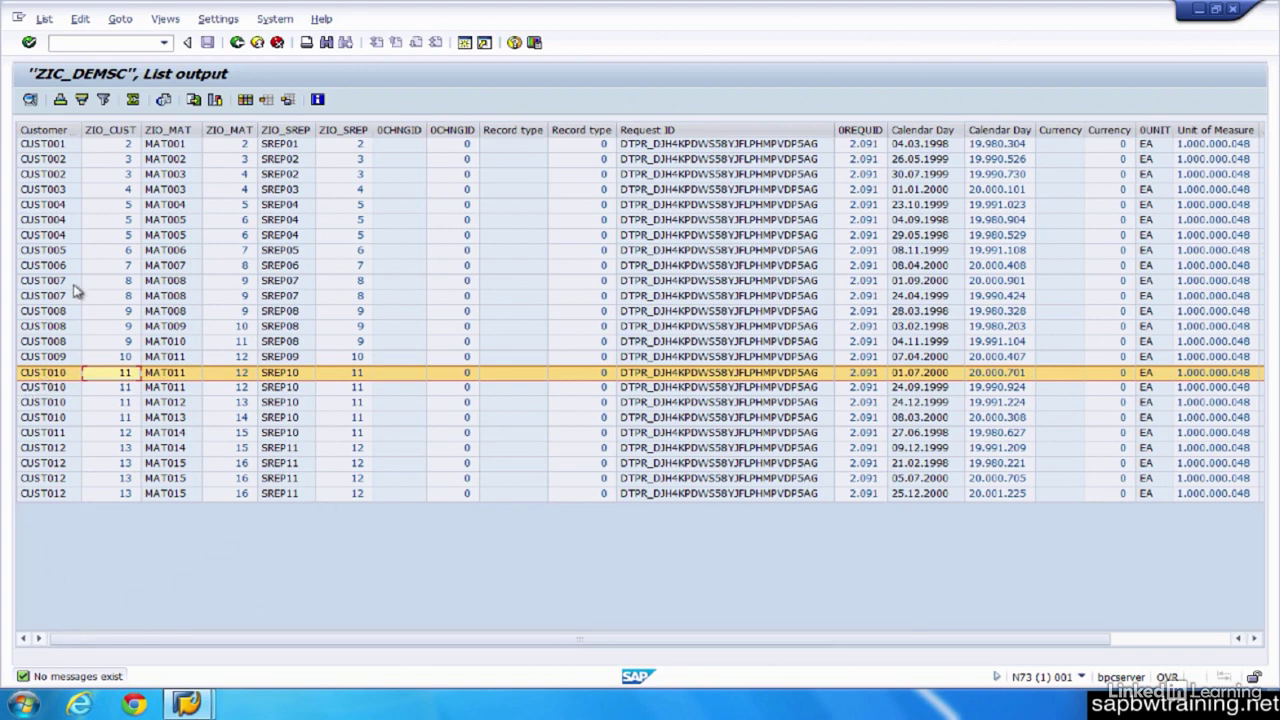
drag(82, 130, 134, 130)
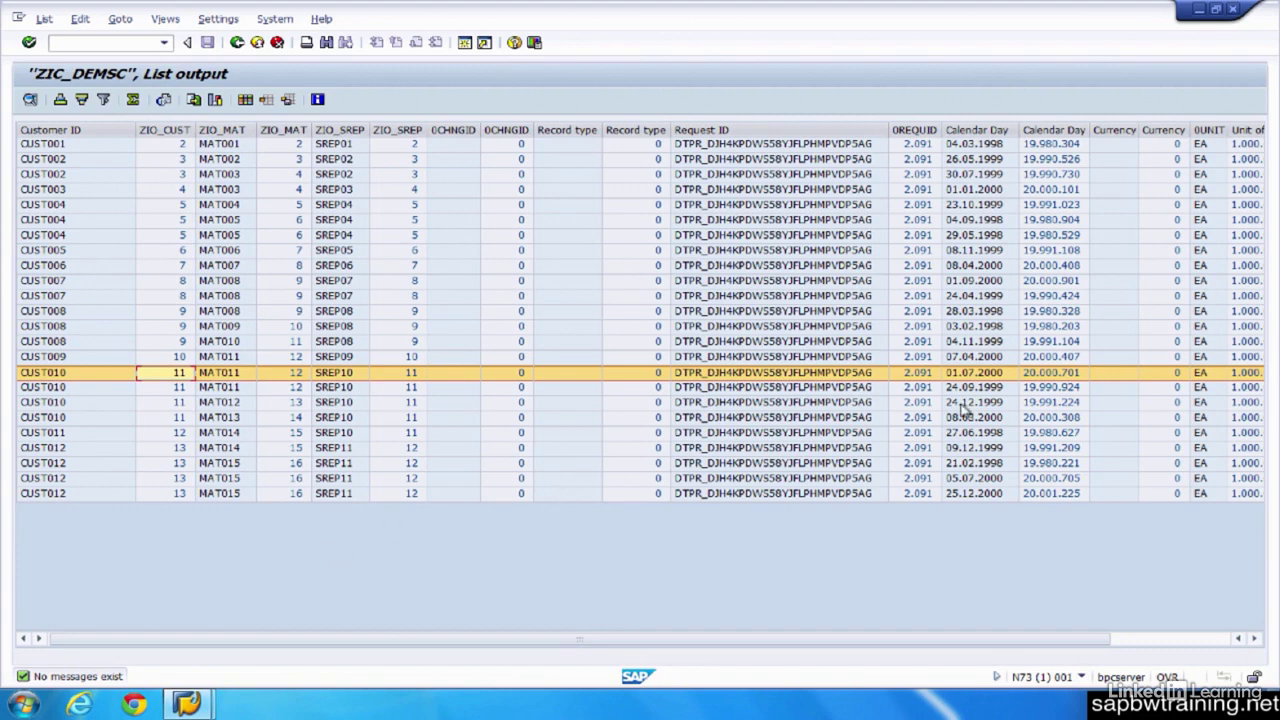
scroll(375, 415, right, 3)
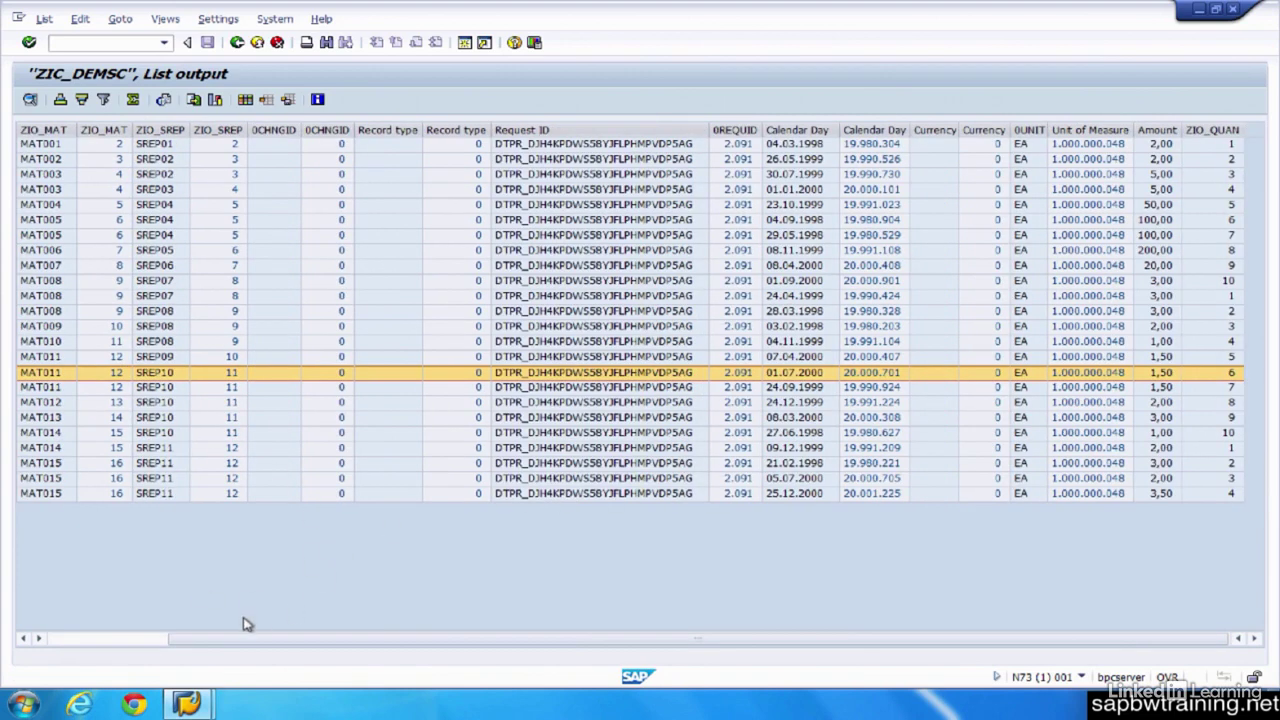
click(135, 343)
click(107, 341)
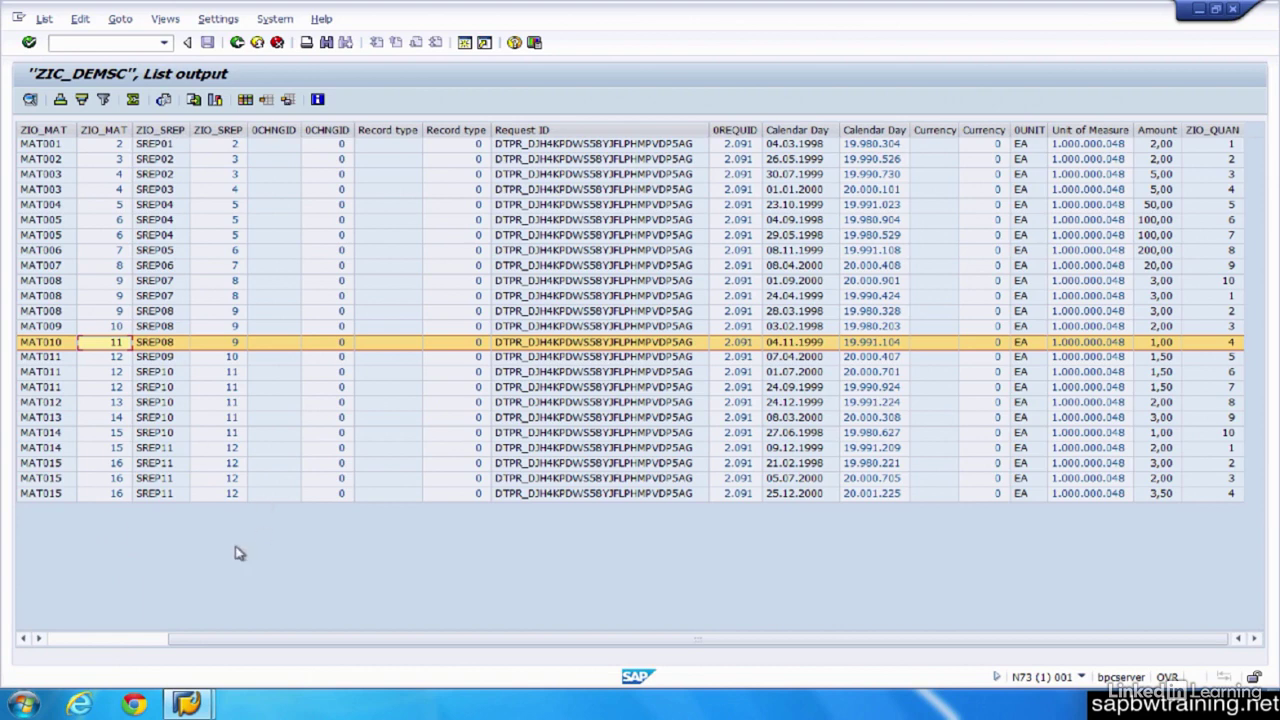
- Limit output to all characteristics without SID fields, plus the Amount and Sales Quantity key figures
click(238, 43)
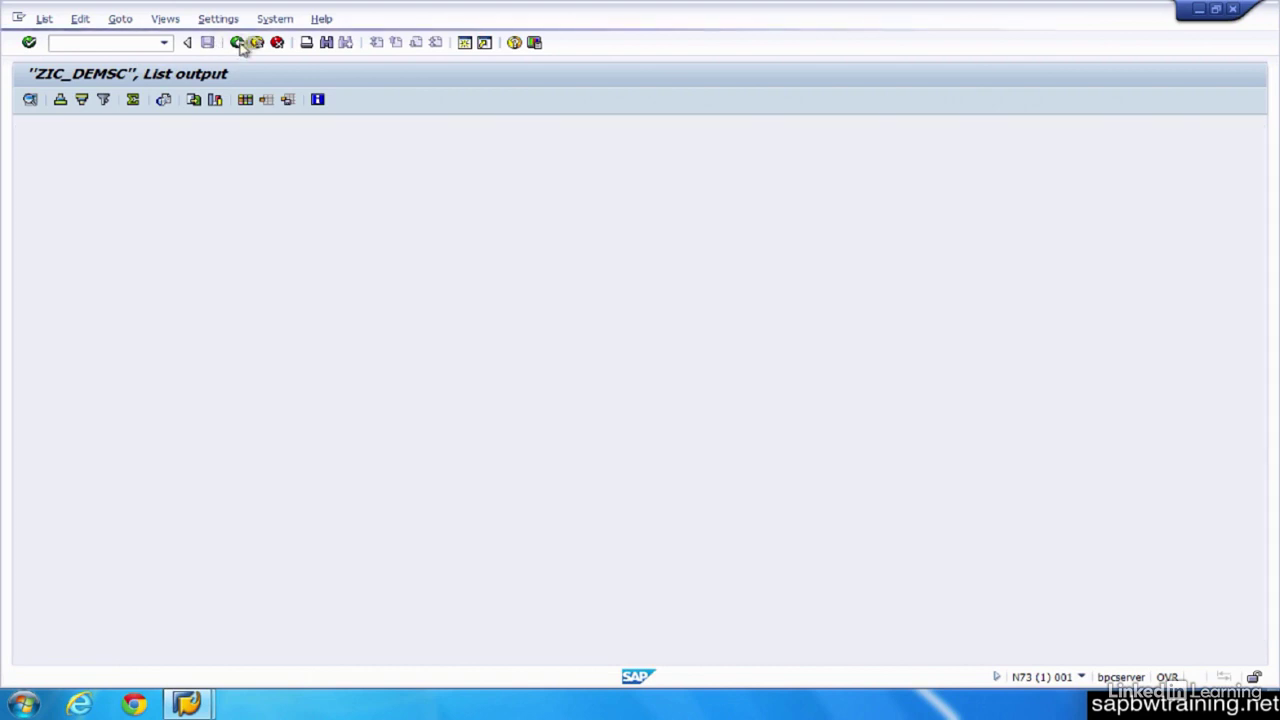
click(107, 104)
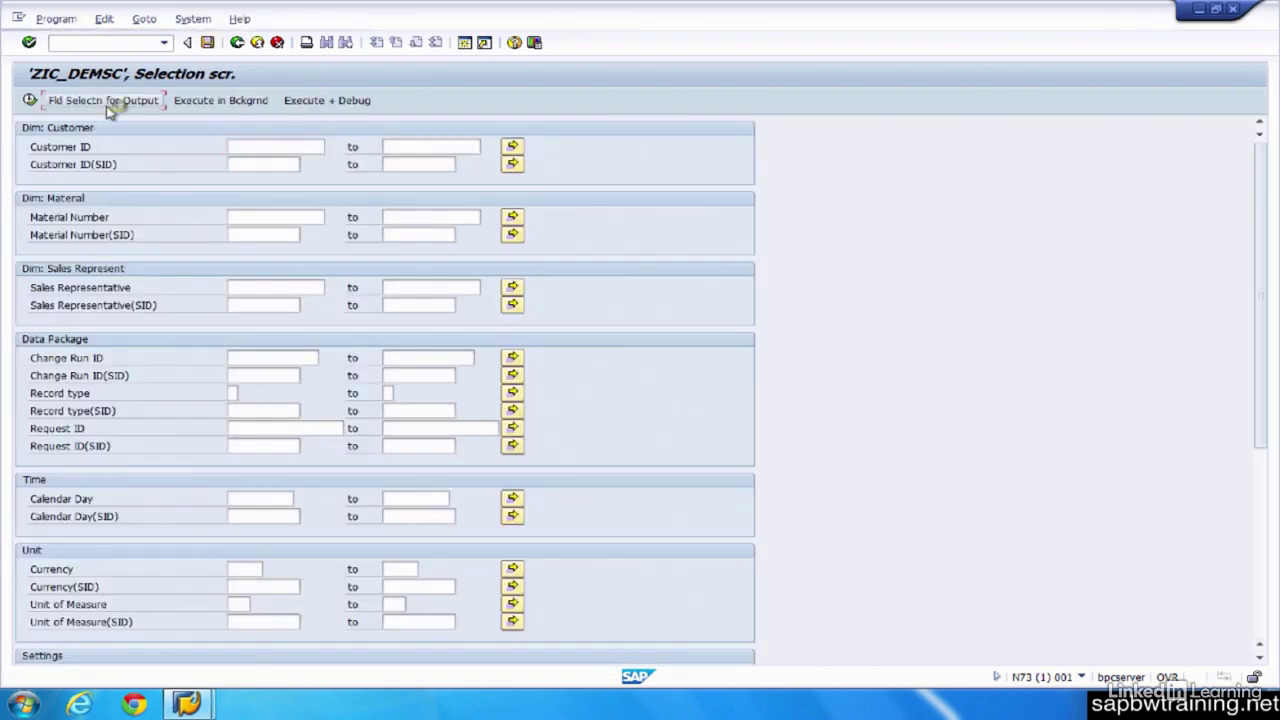
click(107, 103)
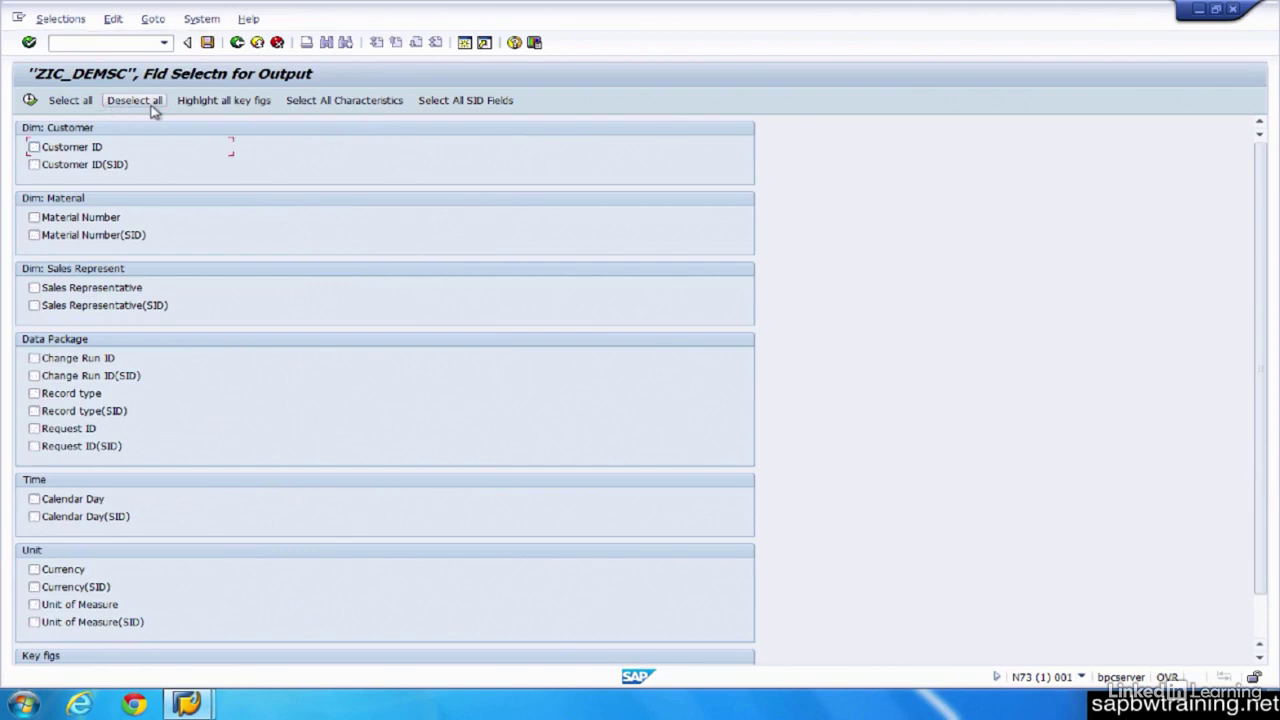
click(340, 100)
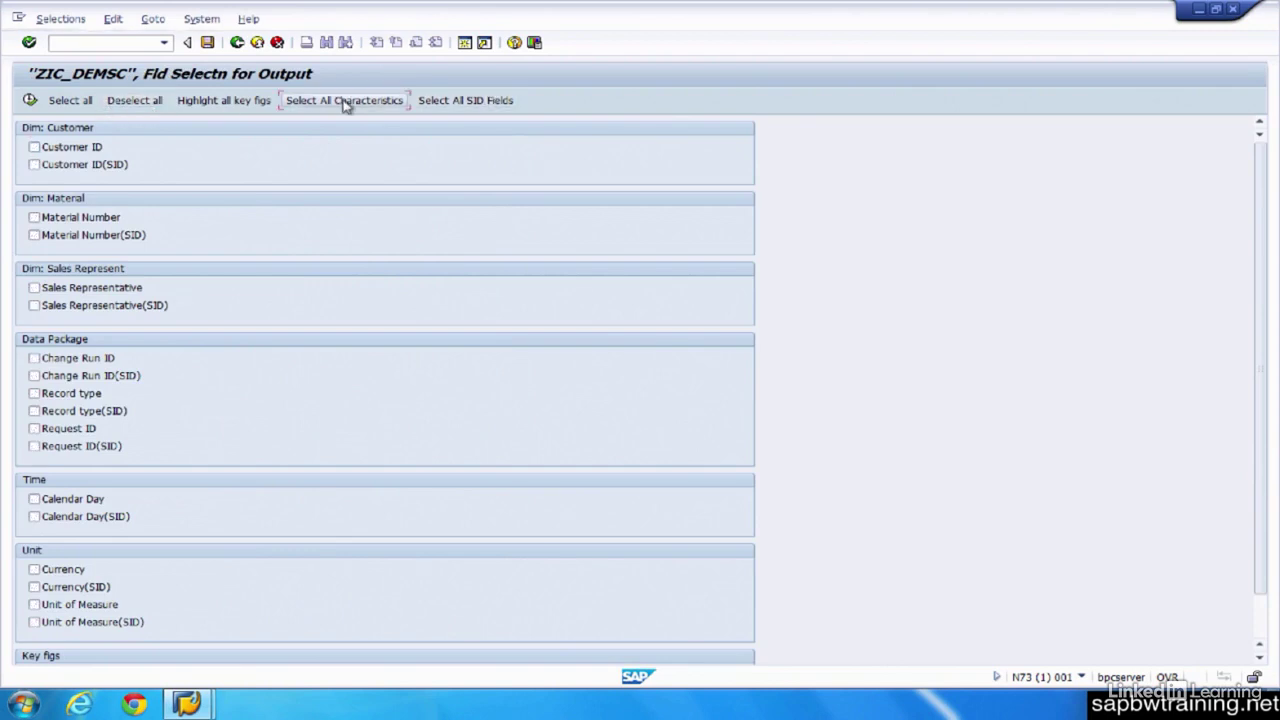
scroll(285, 278, down, 2)
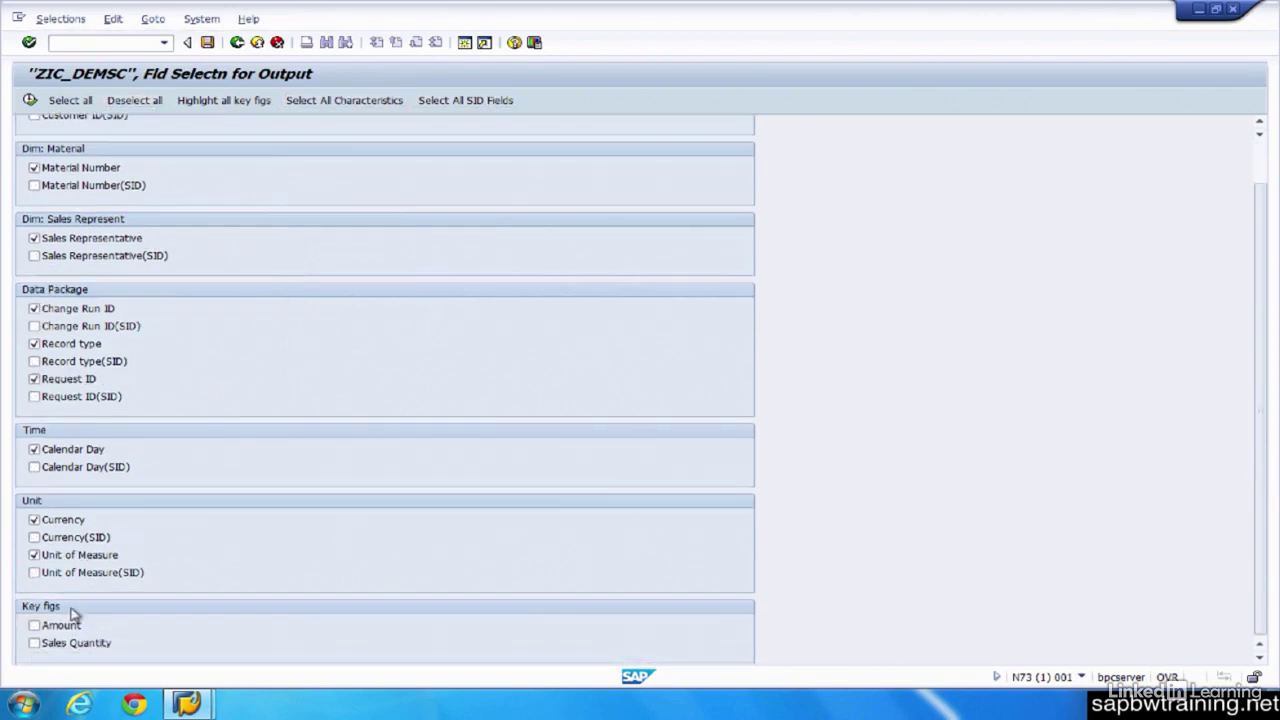
click(34, 625)
click(34, 643)
scroll(334, 469, up, 1)
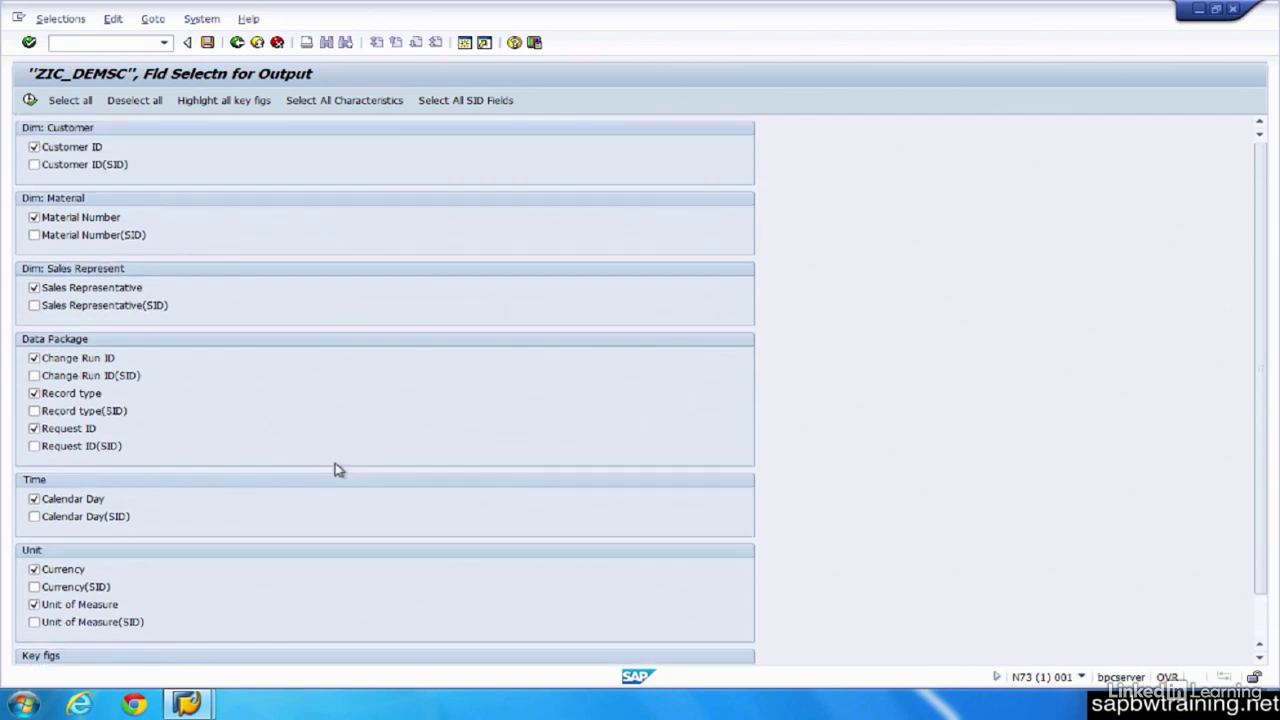
click(31, 101)
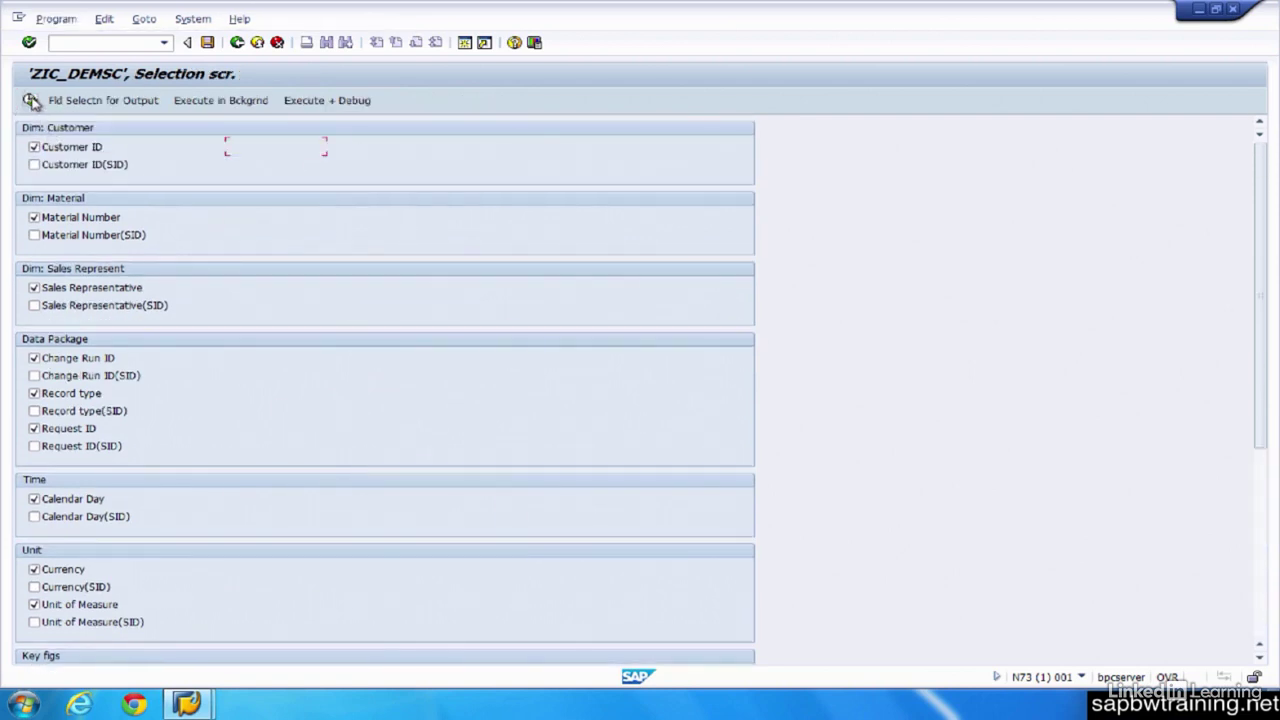
- Execute the selection and browse the listed records such as CUST001, CUST002, CUST006 and CUST010
click(31, 101)
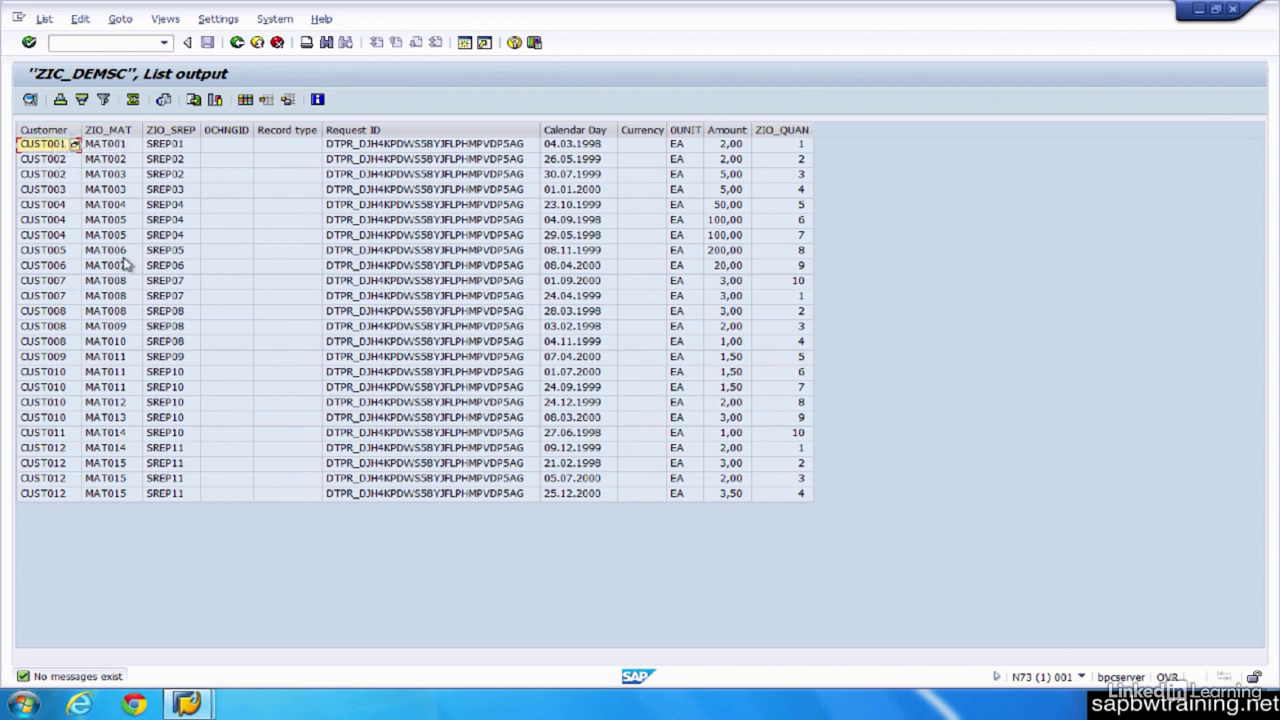
click(42, 266)
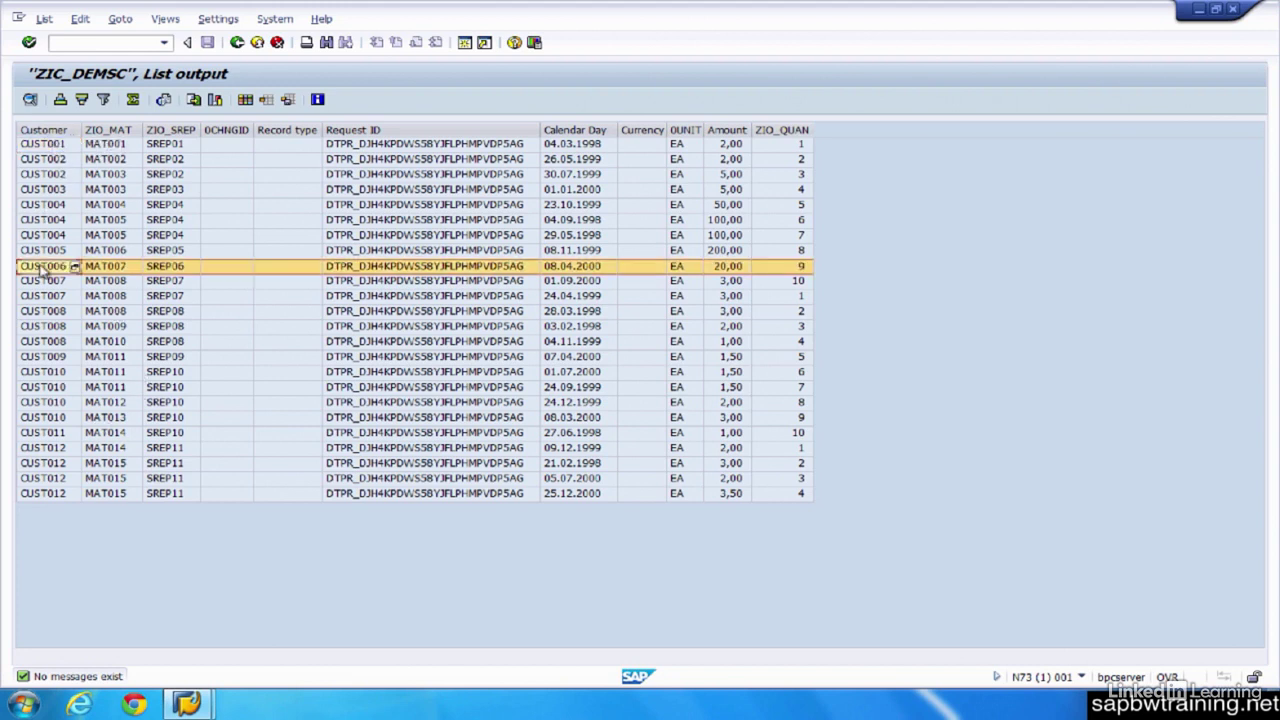
key(Down)
key(Down)
key(Down)
key(Down)
key(Down)
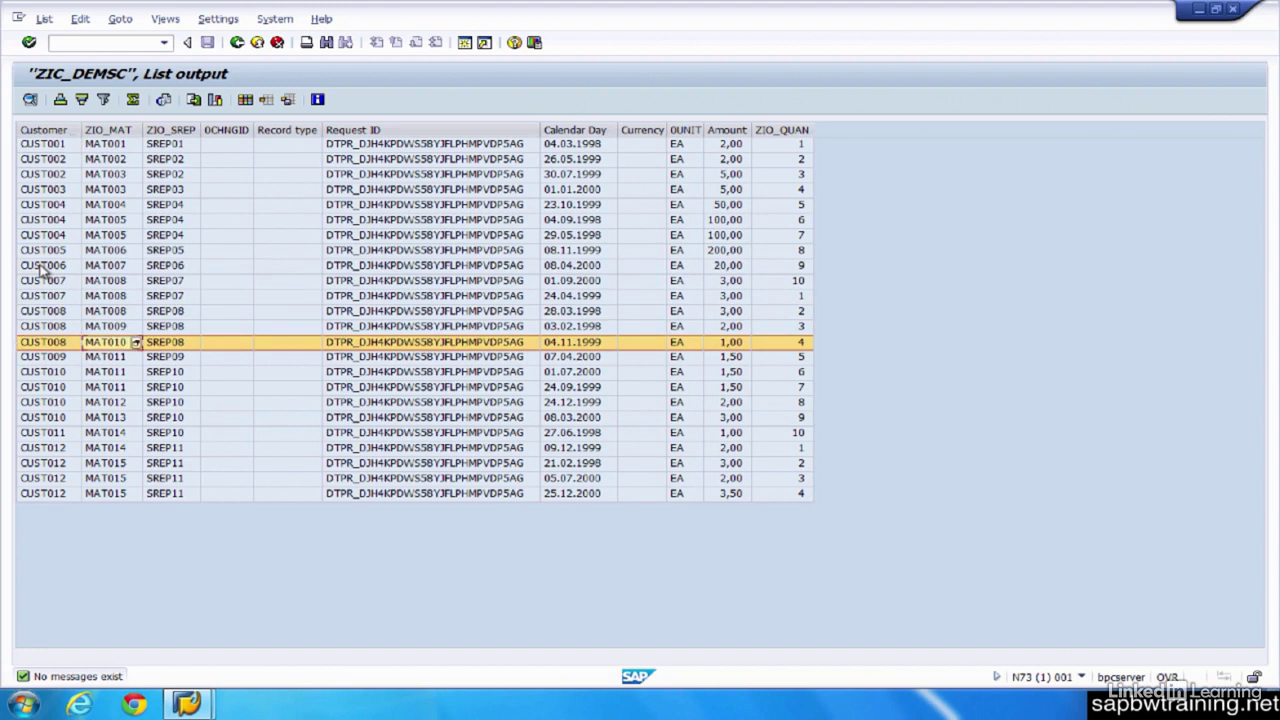
key(Down)
key(Down)
key(Down)
key(Down)
key(Down)
key(Down)
key(Up)
key(Up)
key(Up)
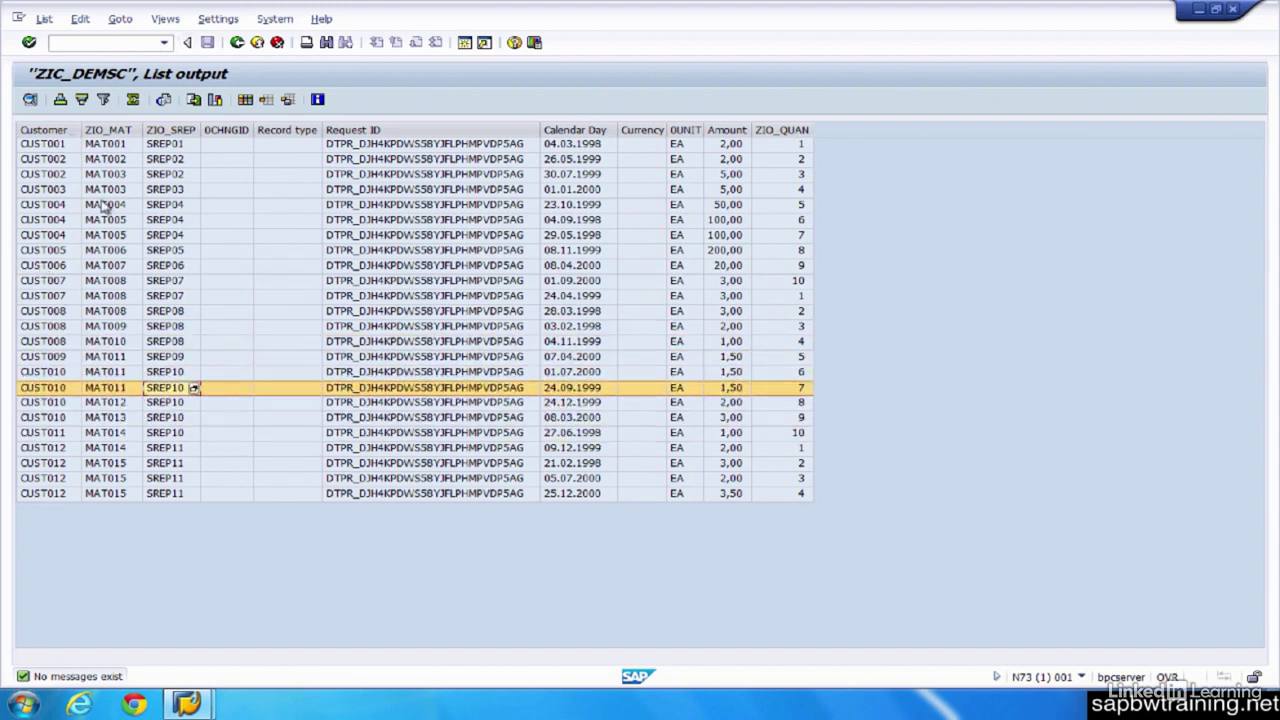
click(36, 161)
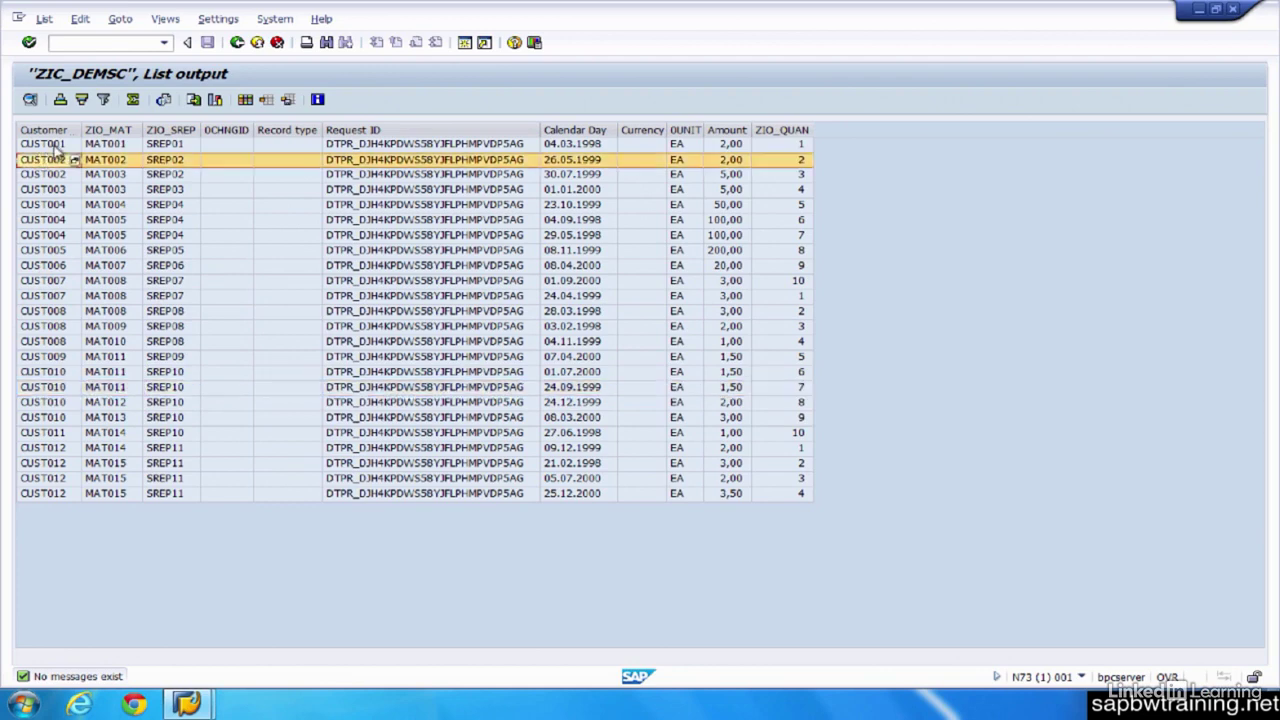
click(46, 146)
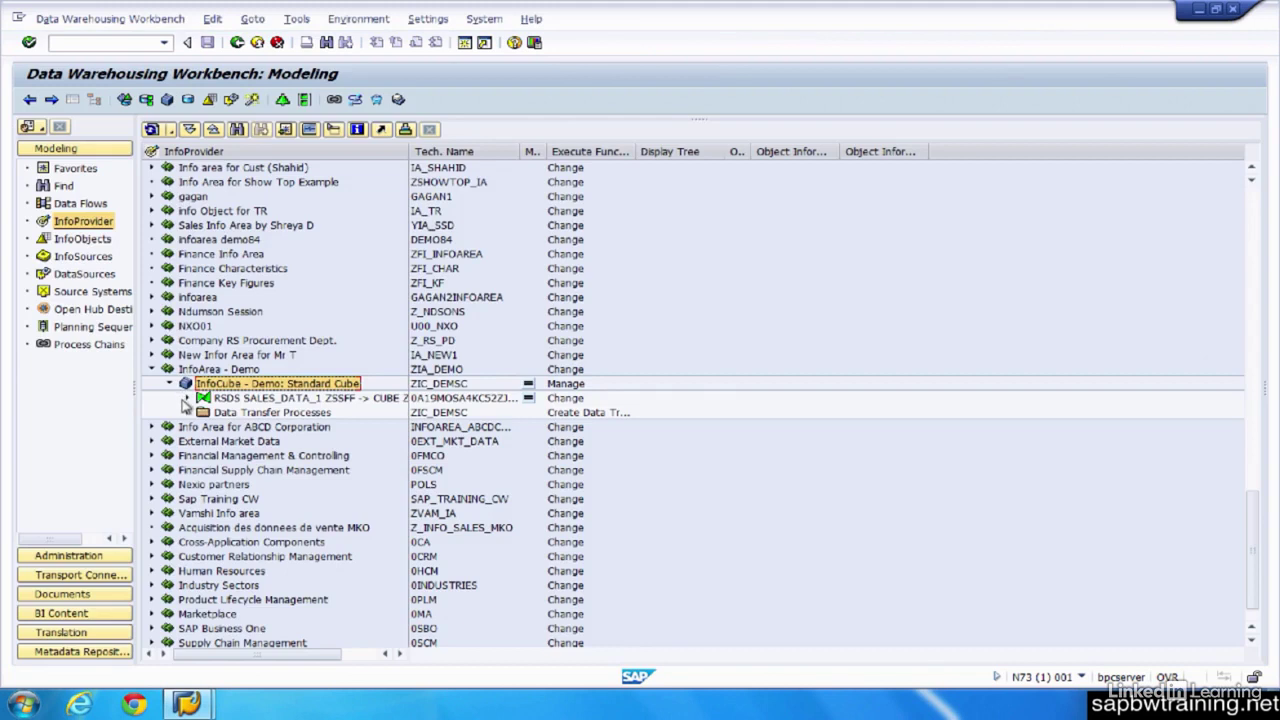
- Open the SALES_DATA_1 transformation, inspect the Customer ID to ZIO_CUST rule, and switch to change mode
click(201, 399)
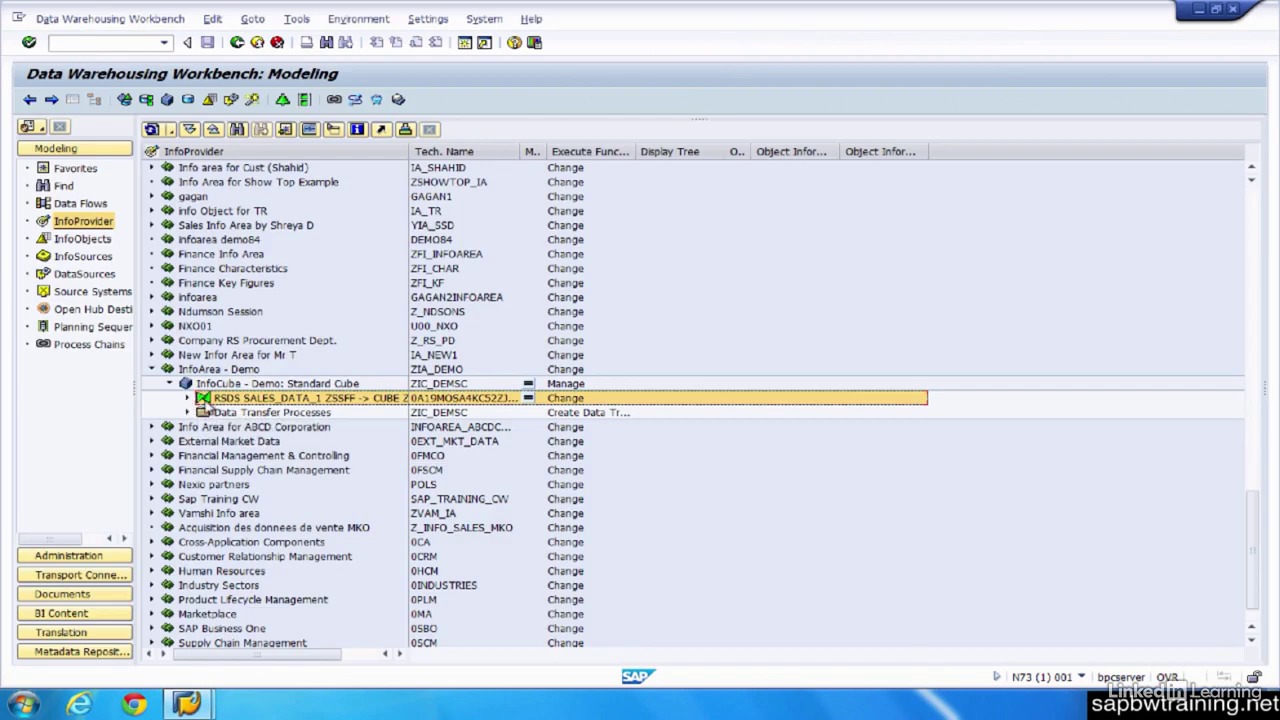
double_click(203, 399)
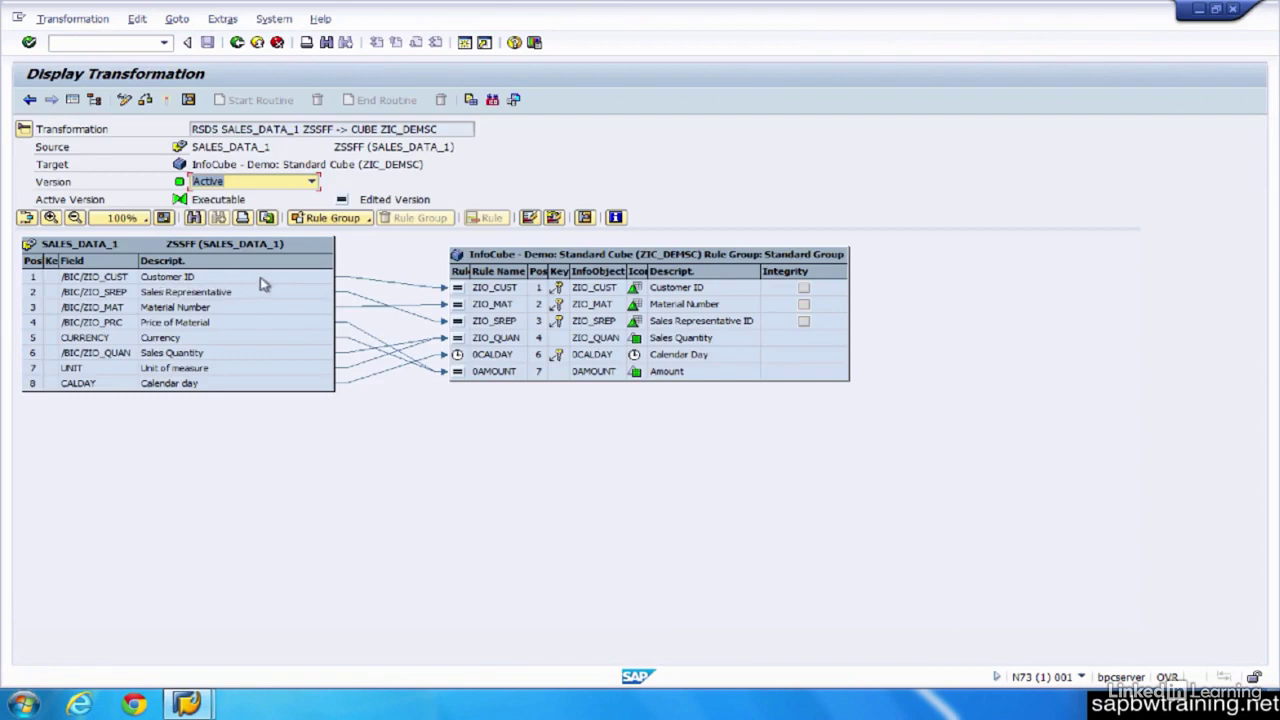
click(323, 279)
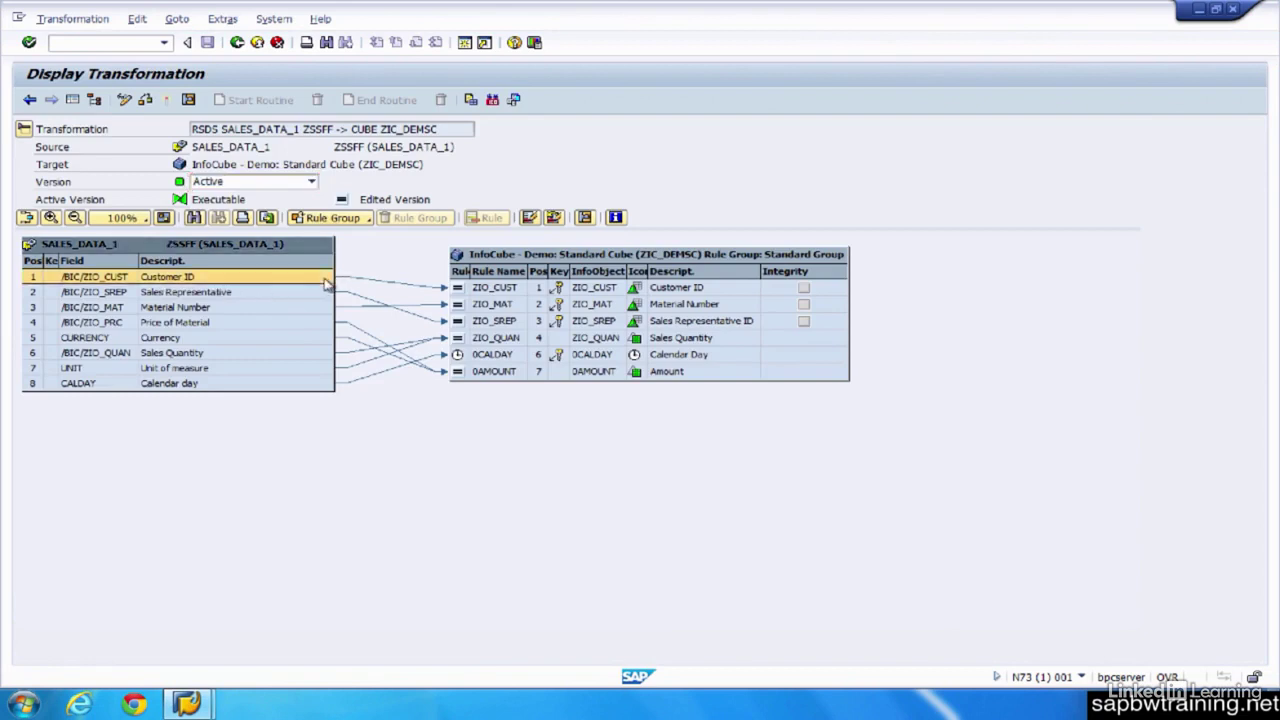
click(463, 292)
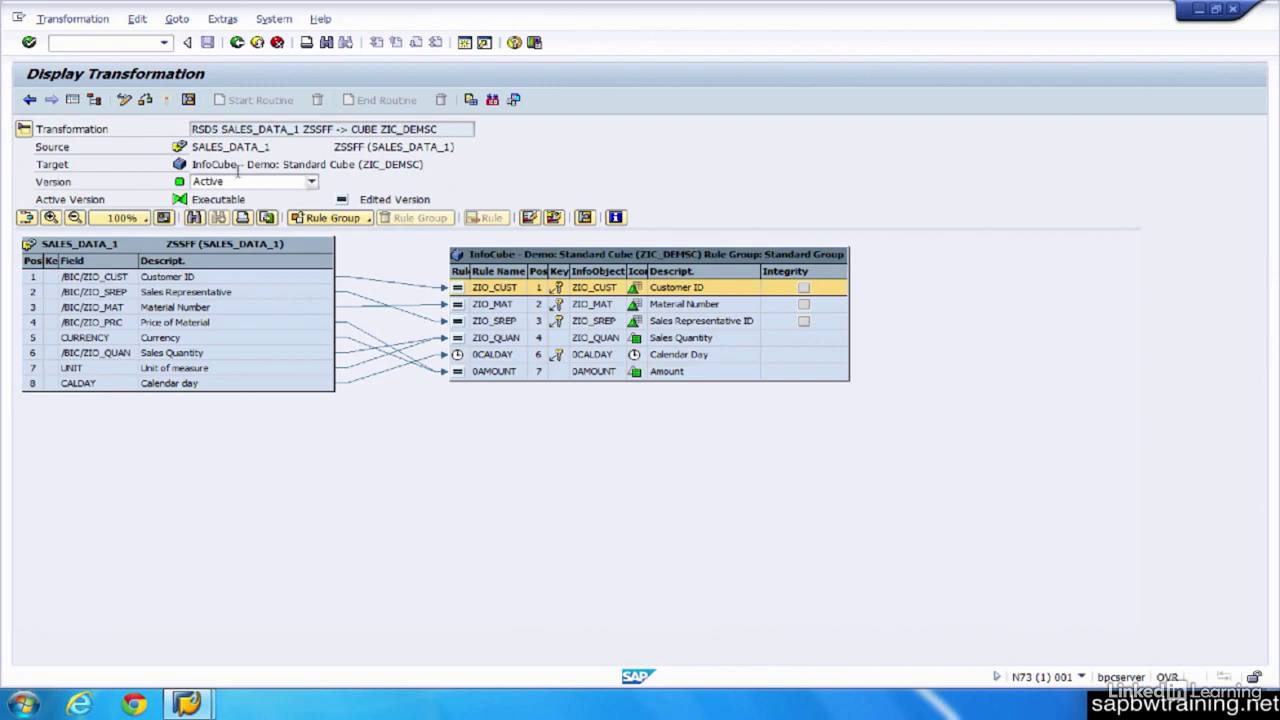
click(124, 100)
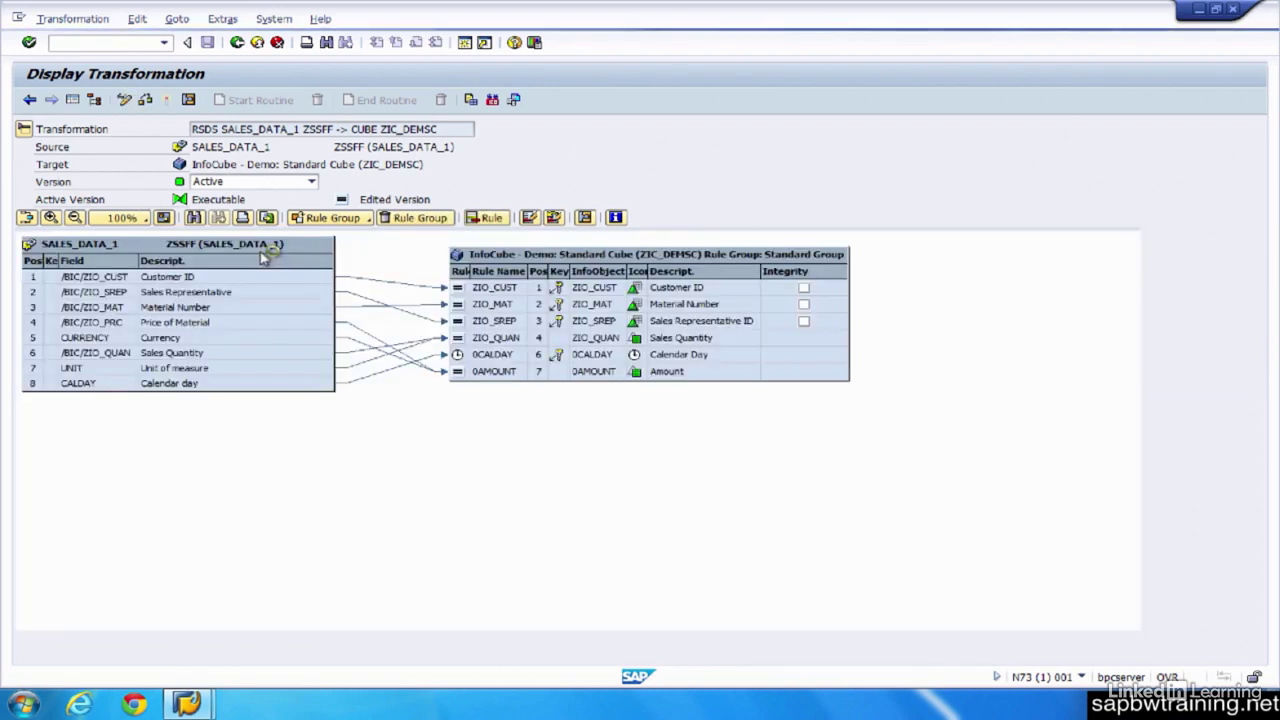
- Set the ZIO_SREP rule type to Routine in Rule Details and open its ABAP code
right_click(460, 318)
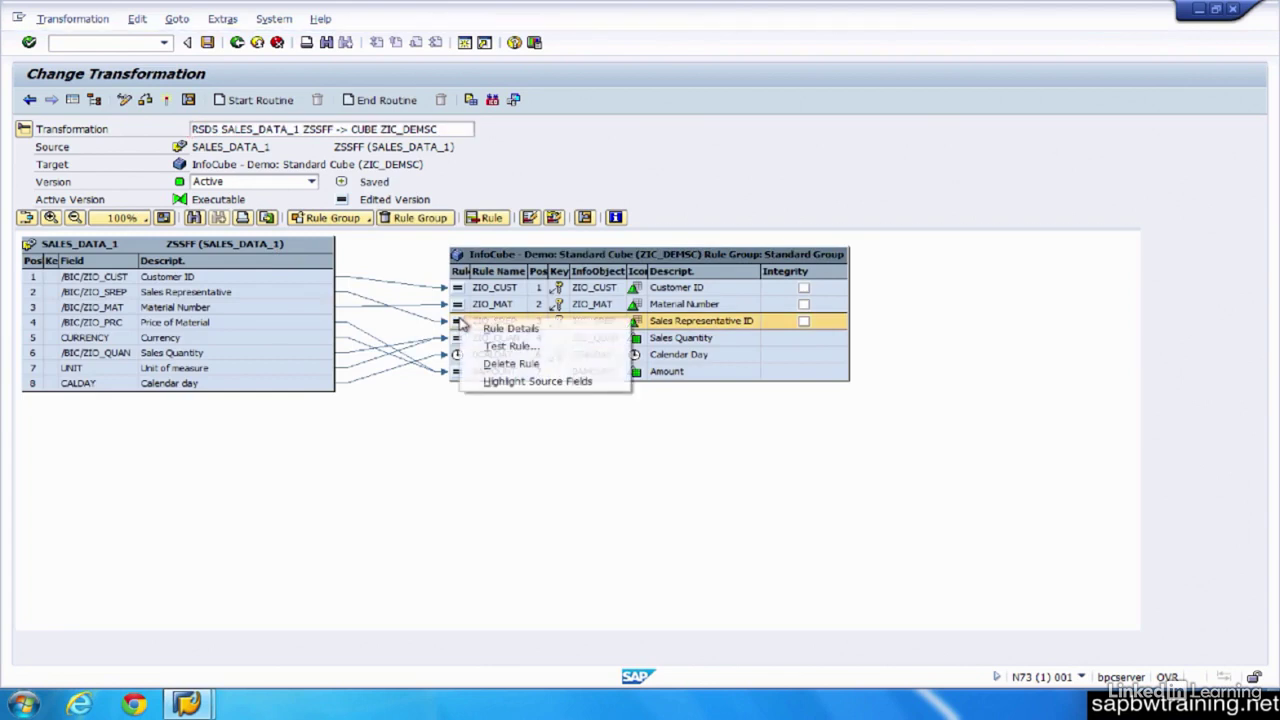
click(468, 328)
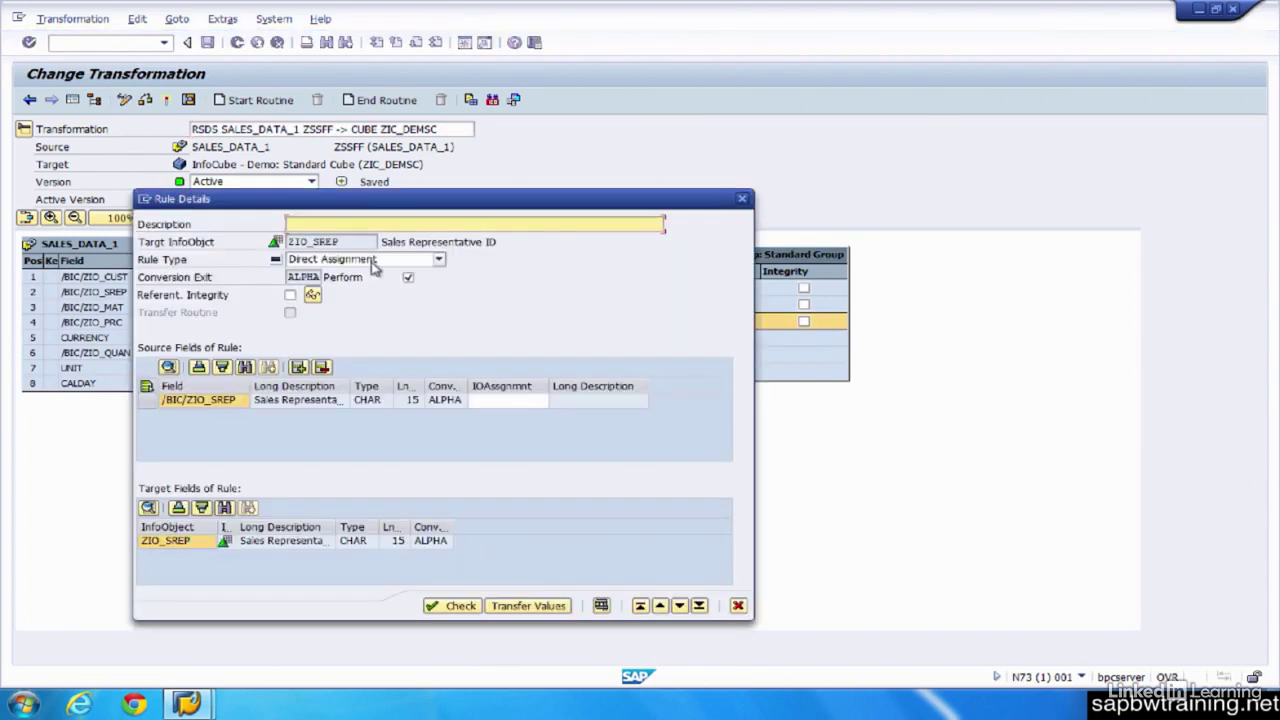
click(438, 259)
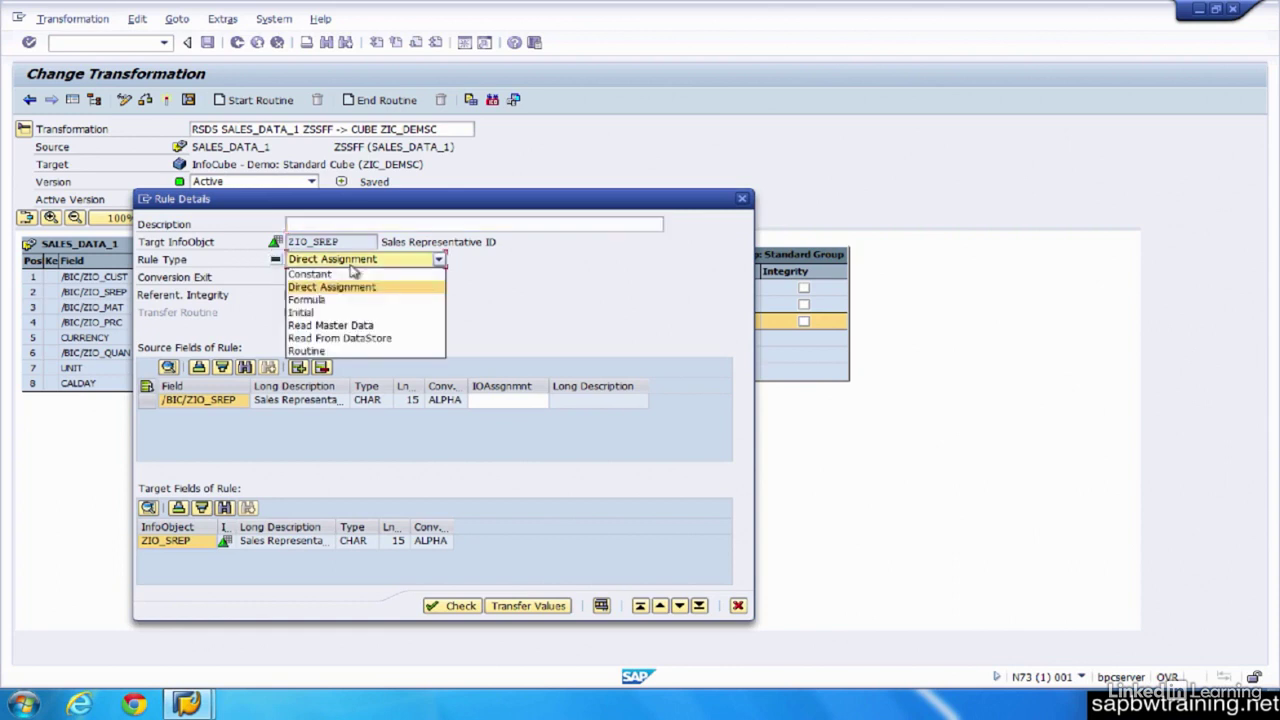
click(320, 351)
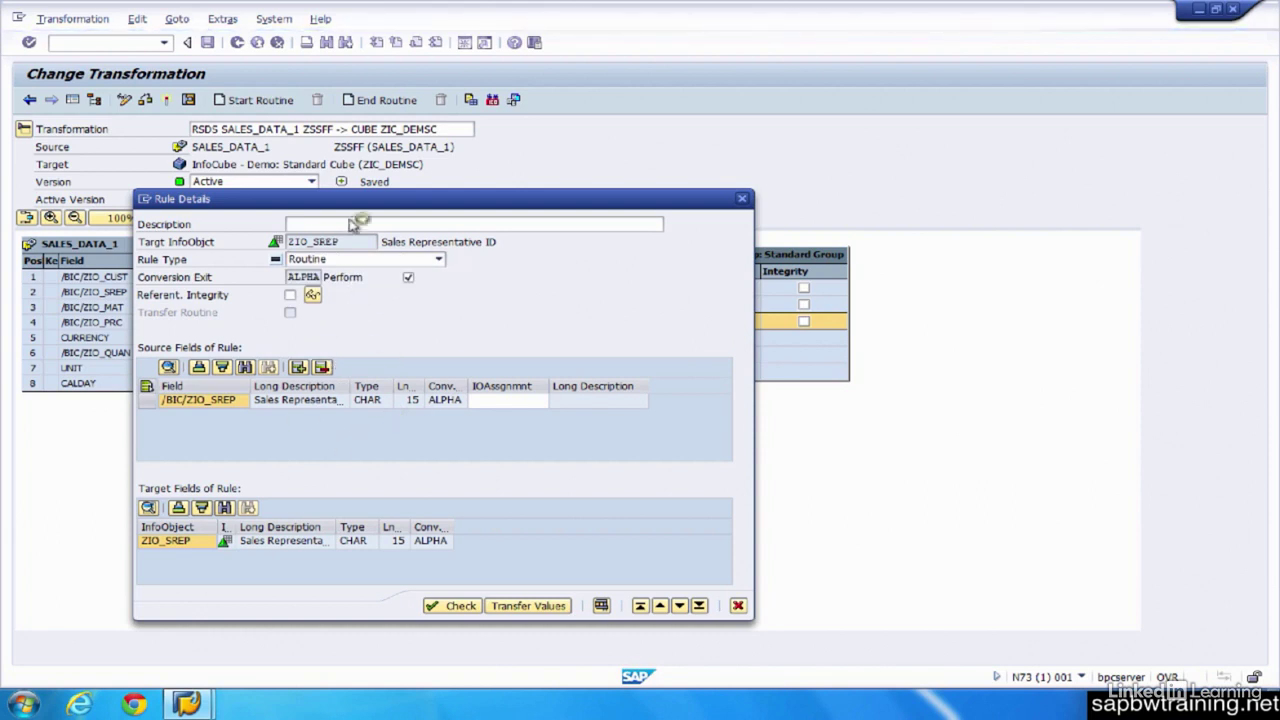
click(325, 362)
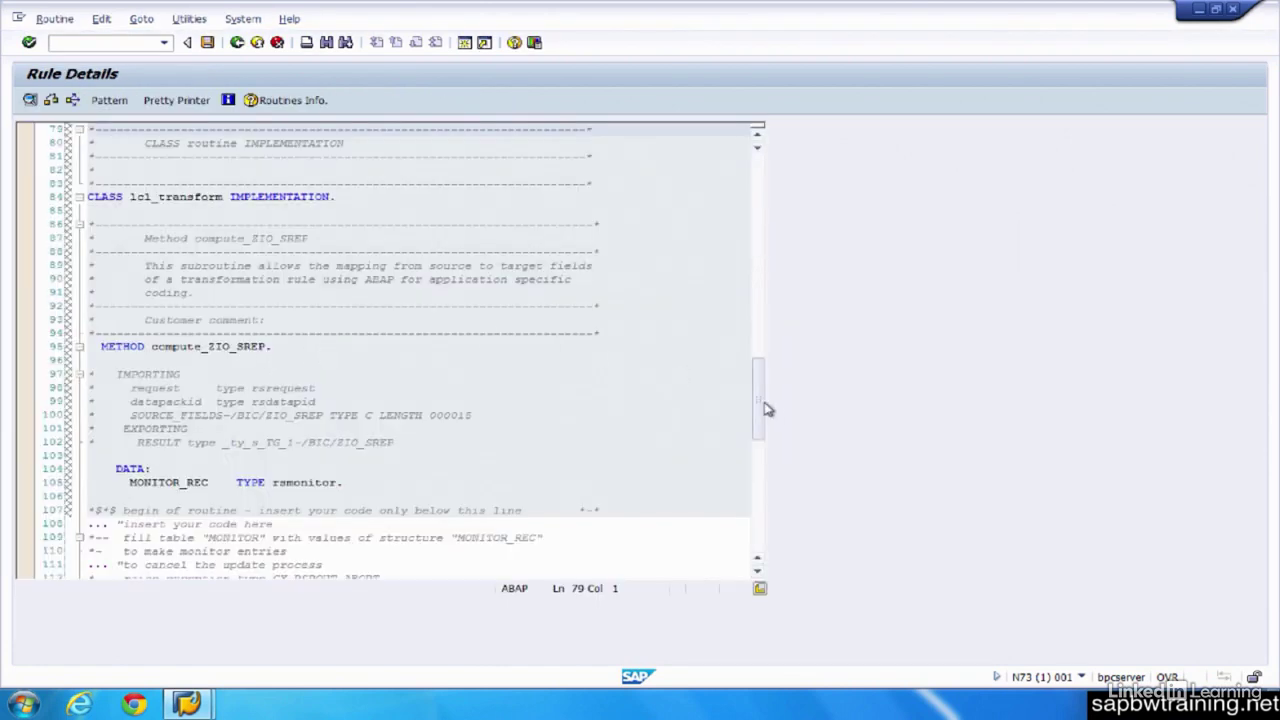
- Scroll through the compute_ZIO_SREP routine code, then go back to ZIO_SREP's Routine rule details
drag(760, 400, 760, 433)
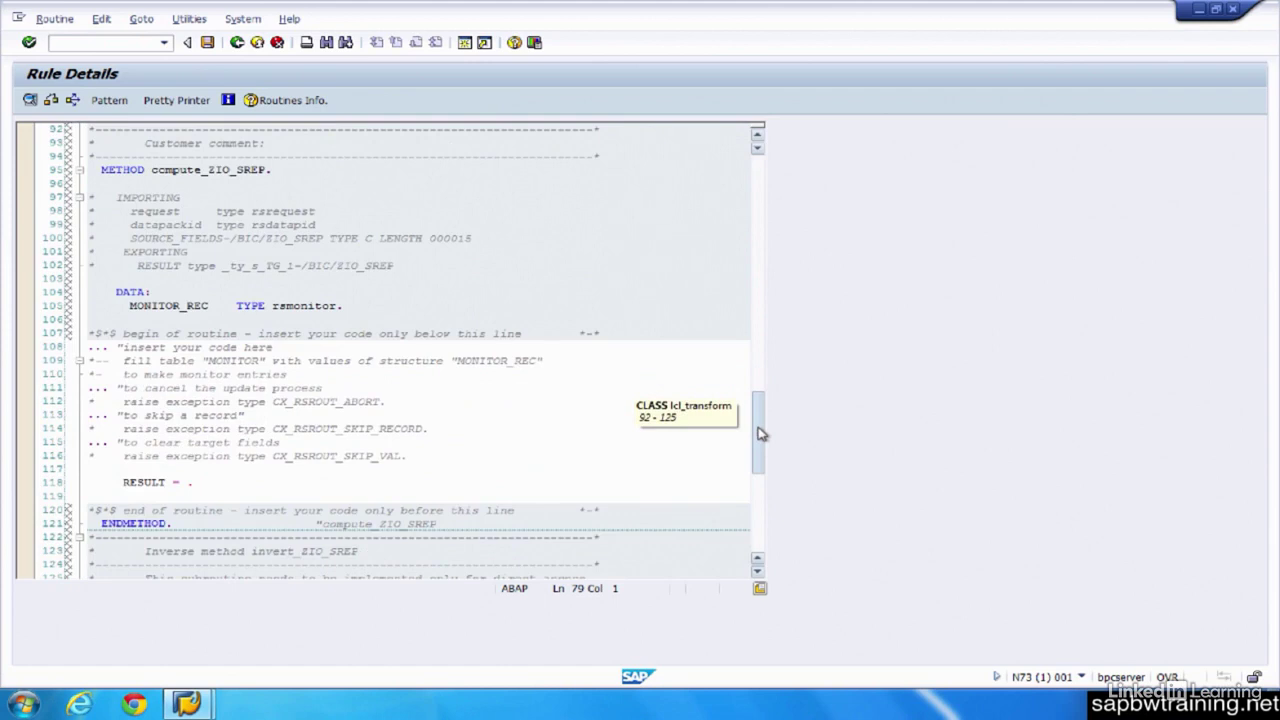
mouse_move(758, 433)
mouse_down()
mouse_move(771, 478)
mouse_move(762, 455)
mouse_up()
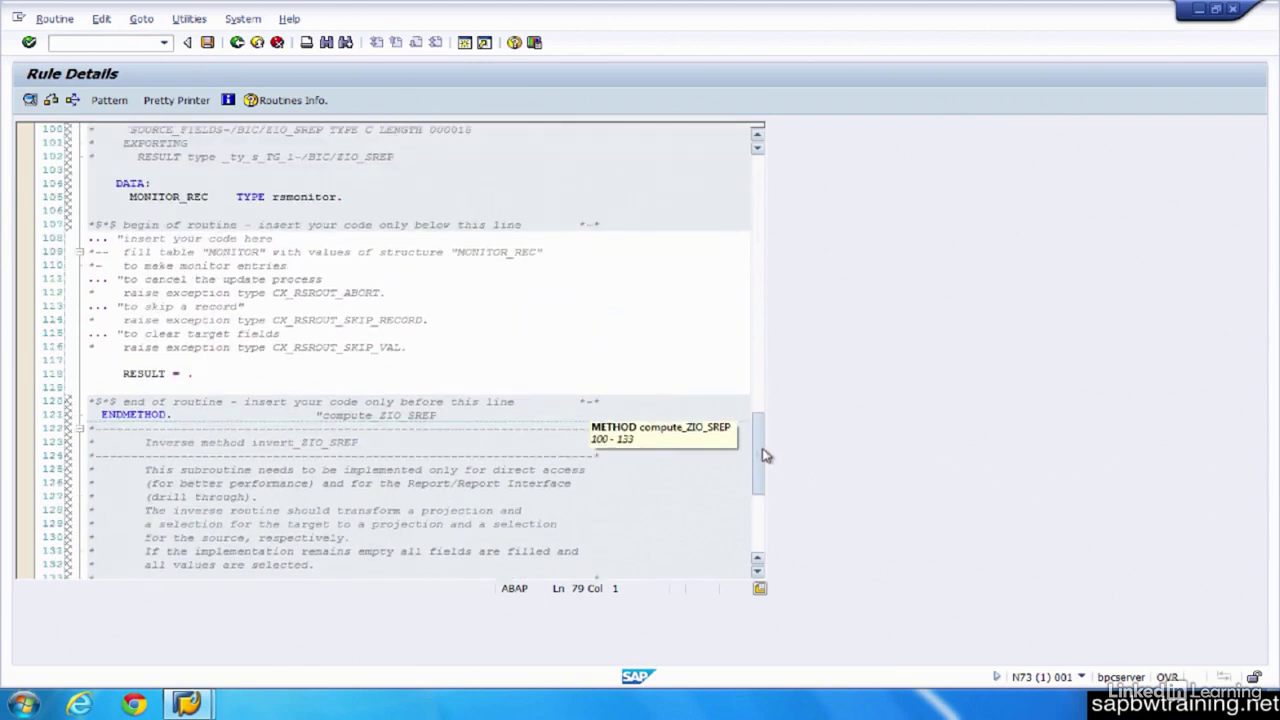
drag(762, 455, 763, 414)
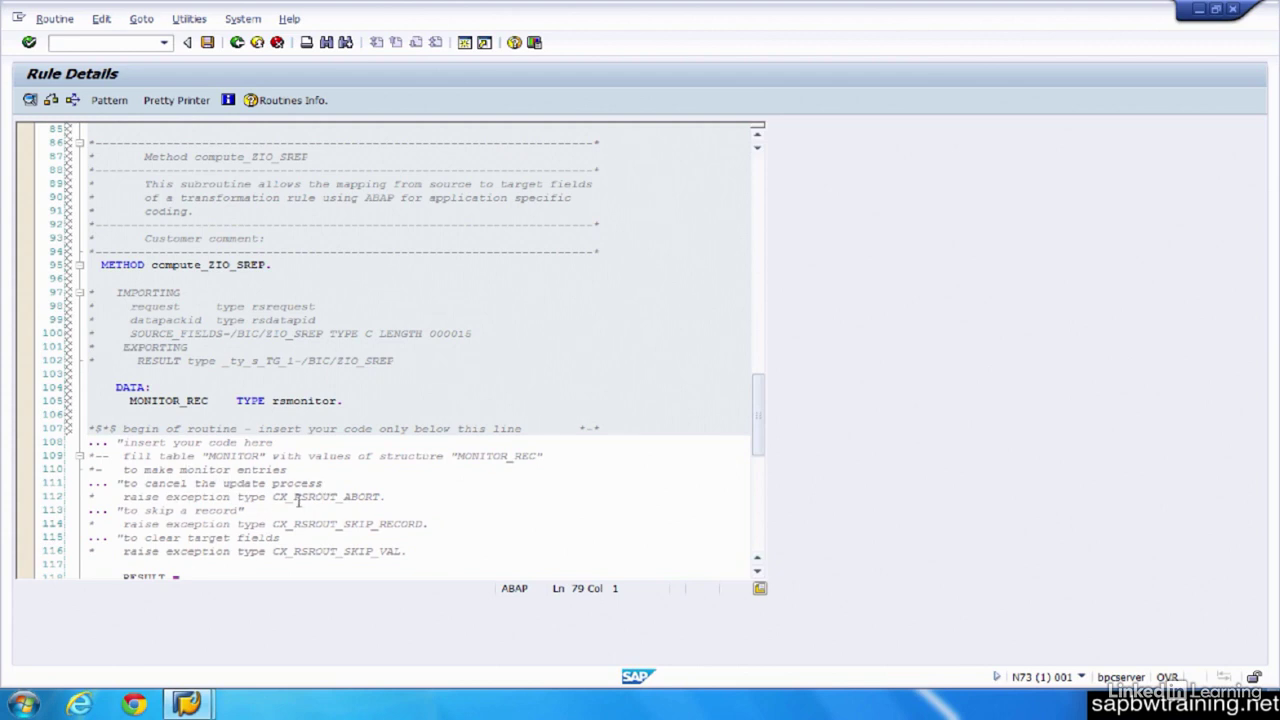
click(238, 47)
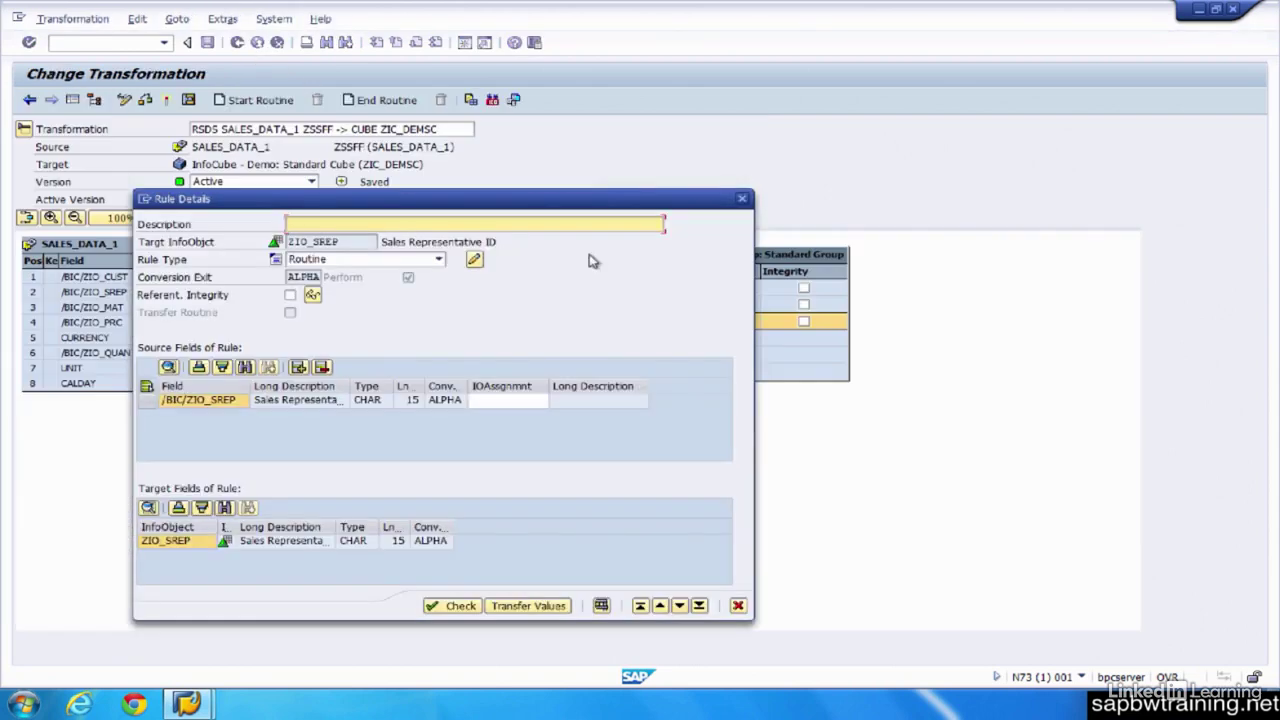
- Cancel the ZIO_SREP Rule Details dialog, leaving the transformation as an edited version
click(737, 605)
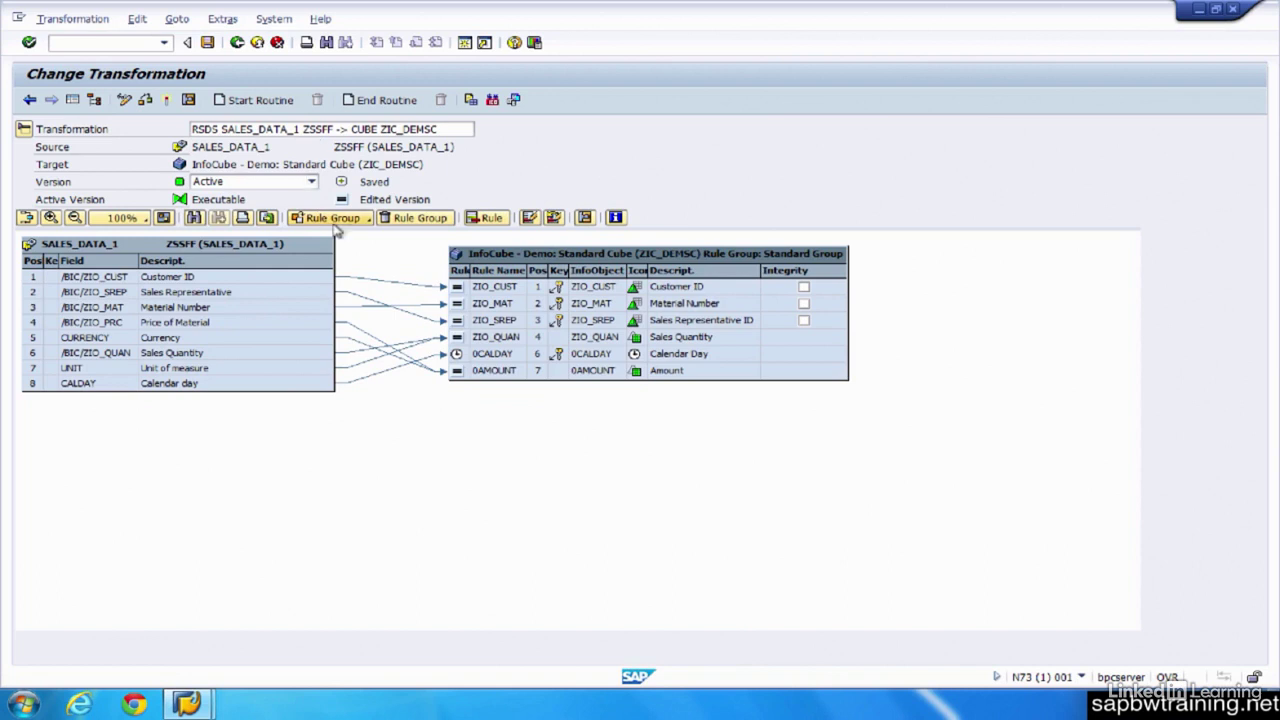